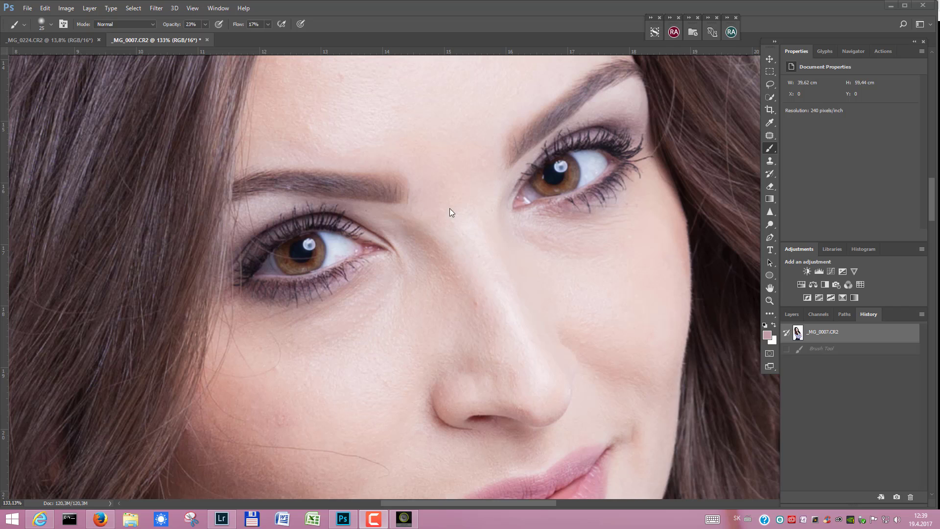
Patch the wrinkled skin under the photo's right-hand eye with smooth cheek skin using the Patch tool, and clear the selection
{"action": "left_click", "coordinate": [767, 143]}
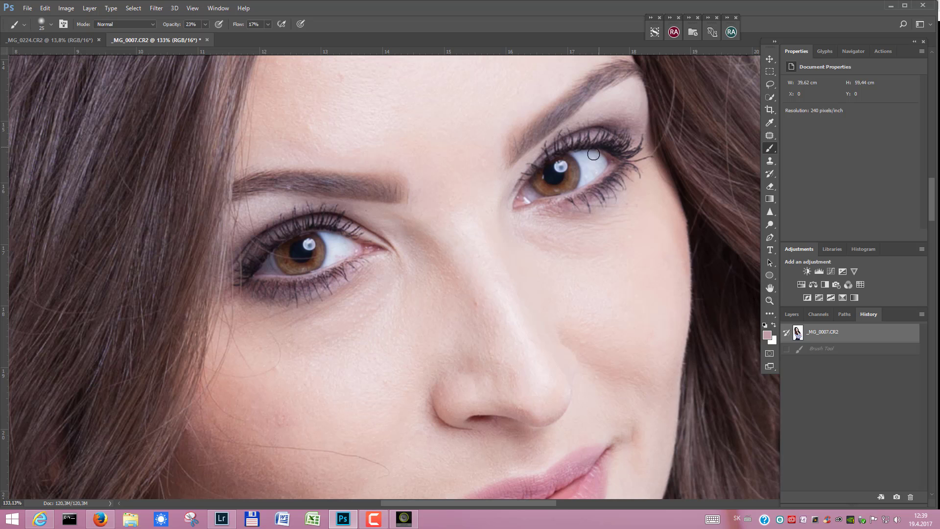
{"action": "left_click", "coordinate": [774, 135]}
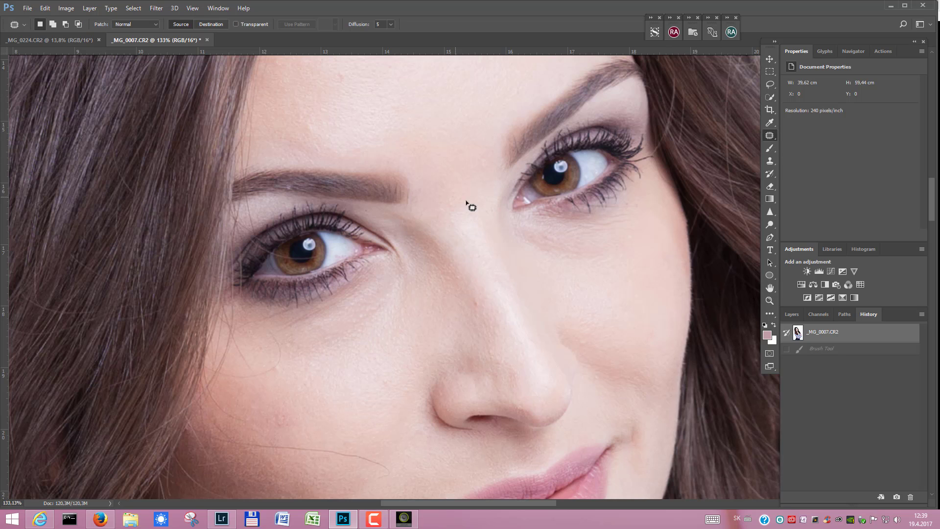
{"action": "scroll", "coordinate": [582, 245], "scroll_direction": "up", "scroll_amount": 3}
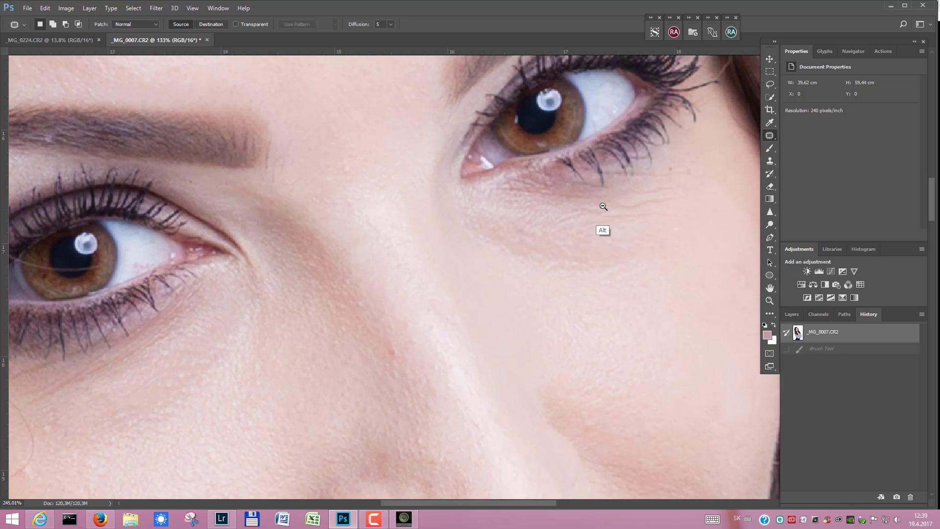
{"action": "mouse_move", "coordinate": [676, 223]}
{"action": "left_mouse_down"}
{"action": "mouse_move", "coordinate": [541, 215]}
{"action": "mouse_move", "coordinate": [476, 198]}
{"action": "mouse_move", "coordinate": [464, 211]}
{"action": "mouse_move", "coordinate": [476, 244]}
{"action": "mouse_move", "coordinate": [532, 270]}
{"action": "mouse_move", "coordinate": [602, 279]}
{"action": "mouse_move", "coordinate": [640, 279]}
{"action": "mouse_move", "coordinate": [671, 254]}
{"action": "mouse_move", "coordinate": [661, 227]}
{"action": "mouse_move", "coordinate": [637, 315]}
{"action": "left_mouse_up"}
{"action": "key", "text": "ctrl+d"}
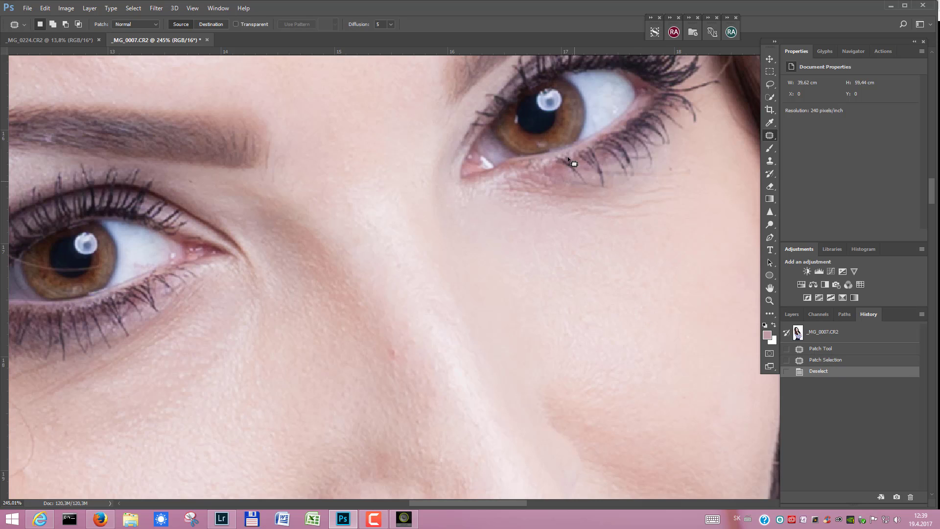
Outline the dark under-eye area below the photo's left-hand eye with the Patch tool and replace it with cheek skin
{"action": "scroll", "coordinate": [567, 196], "scroll_direction": "up", "scroll_amount": 5}
{"action": "scroll", "coordinate": [607, 196], "scroll_direction": "down", "scroll_amount": 5}
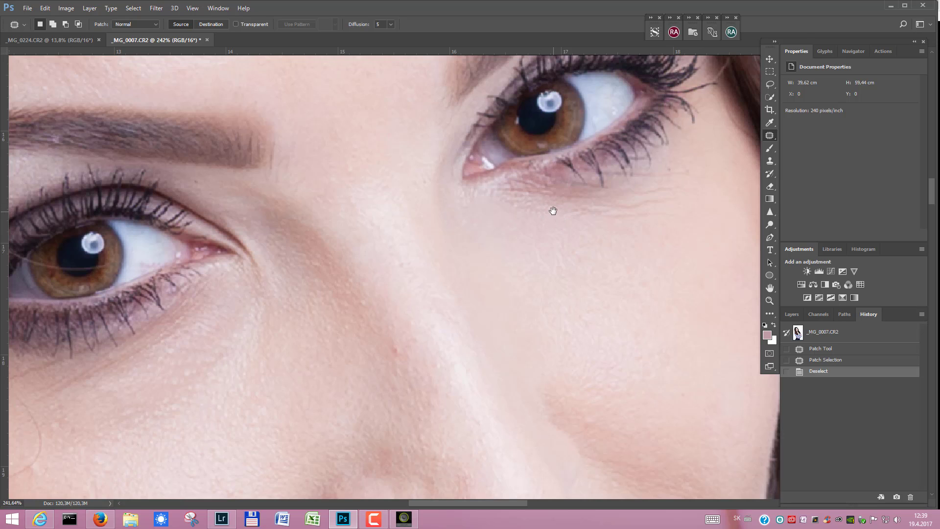
{"action": "left_click_drag", "start_coordinate": [555, 214], "coordinate": [558, 189]}
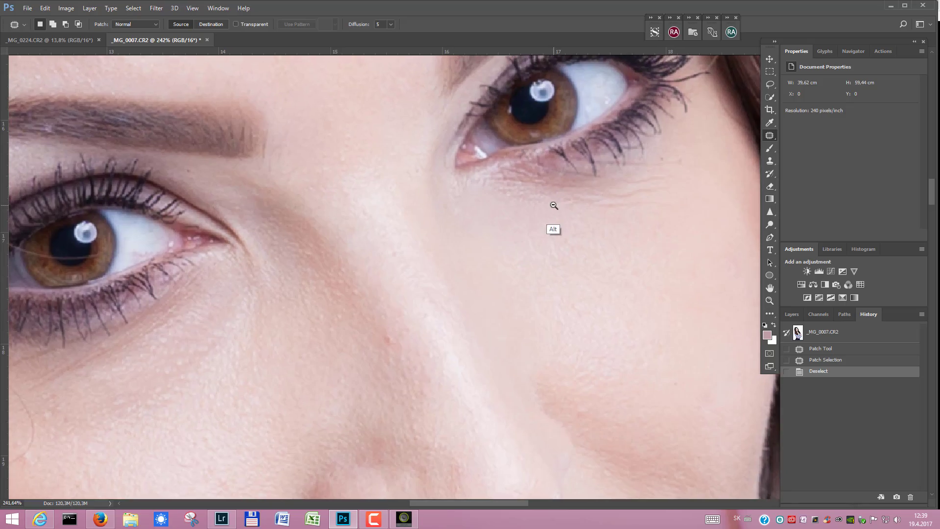
{"action": "scroll", "coordinate": [597, 167], "scroll_direction": "up", "scroll_amount": 5}
{"action": "scroll", "coordinate": [598, 166], "scroll_direction": "down", "scroll_amount": 4}
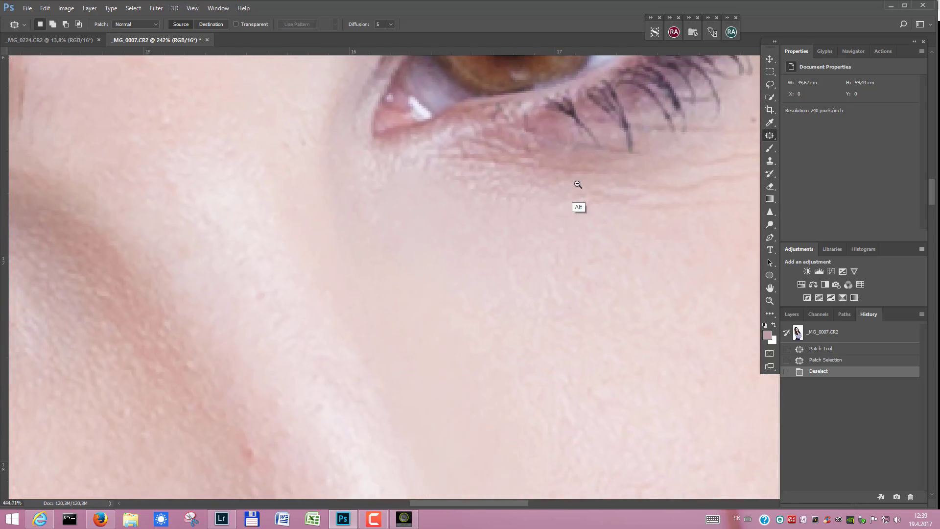
{"action": "scroll", "coordinate": [568, 192], "scroll_direction": "down", "scroll_amount": 3}
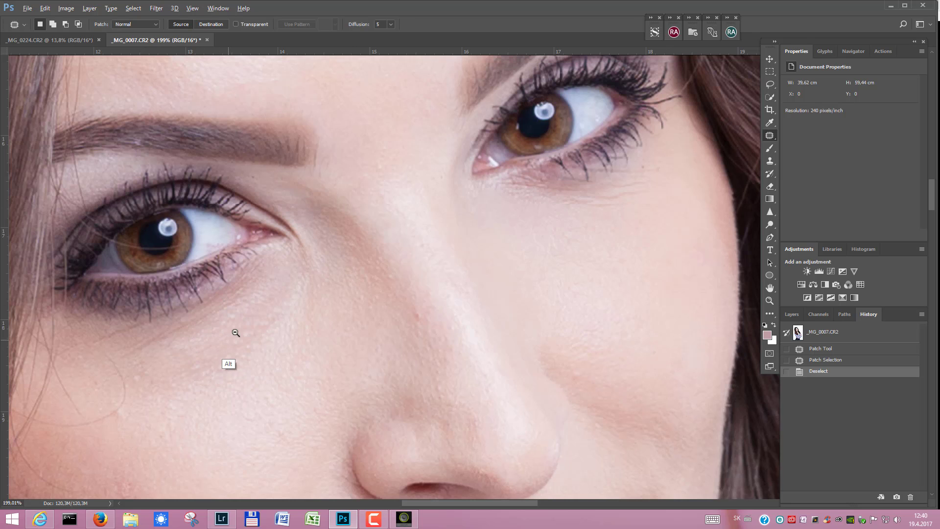
{"action": "scroll", "coordinate": [235, 333], "scroll_direction": "up", "scroll_amount": 2}
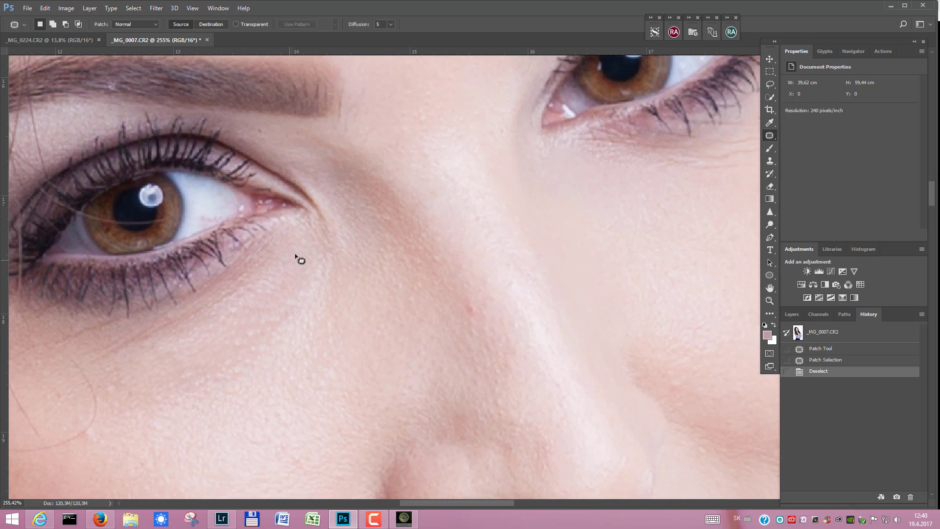
{"action": "mouse_move", "coordinate": [153, 354]}
{"action": "left_mouse_down"}
{"action": "mouse_move", "coordinate": [99, 367]}
{"action": "mouse_move", "coordinate": [138, 342]}
{"action": "mouse_move", "coordinate": [149, 347]}
{"action": "left_mouse_up"}
{"action": "key", "text": "ctrl+d"}
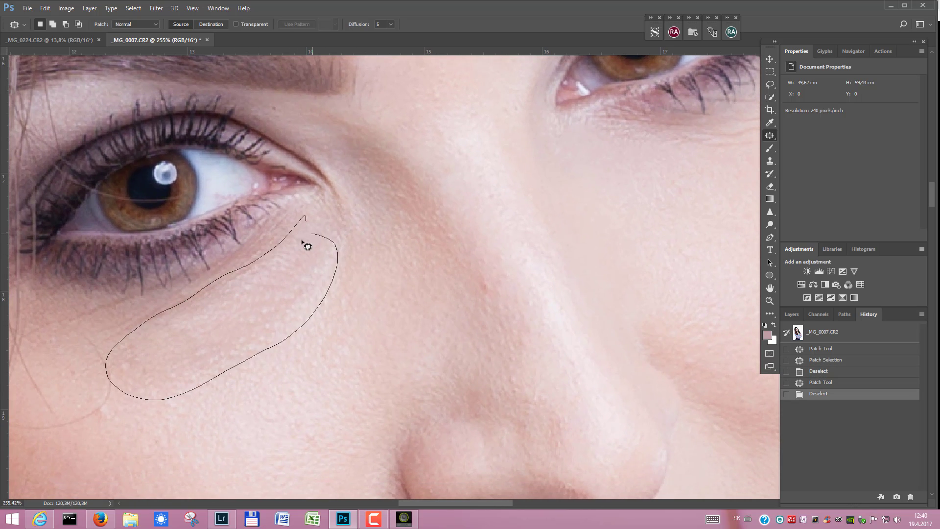
{"action": "left_click_drag", "start_coordinate": [307, 245], "coordinate": [302, 239]}
{"action": "left_click_drag", "start_coordinate": [314, 331], "coordinate": [361, 357]}
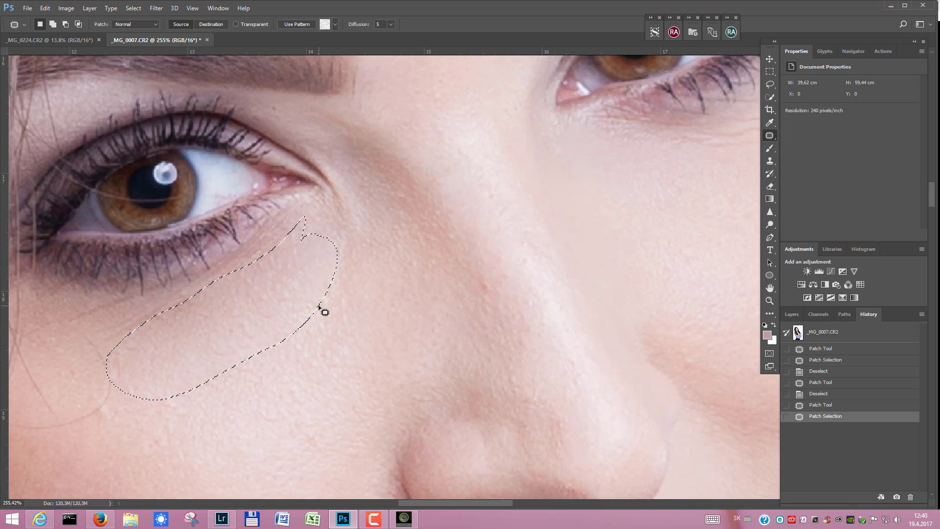
Fade the patch under the left-hand eye to 36% opacity and clear the selection
{"action": "key", "text": "ctrl+shift+f"}
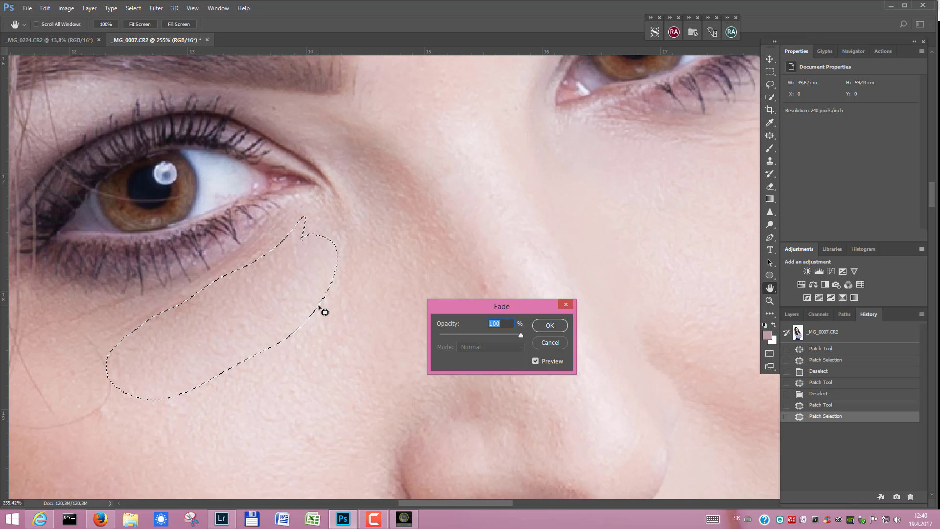
{"action": "left_click", "coordinate": [461, 335]}
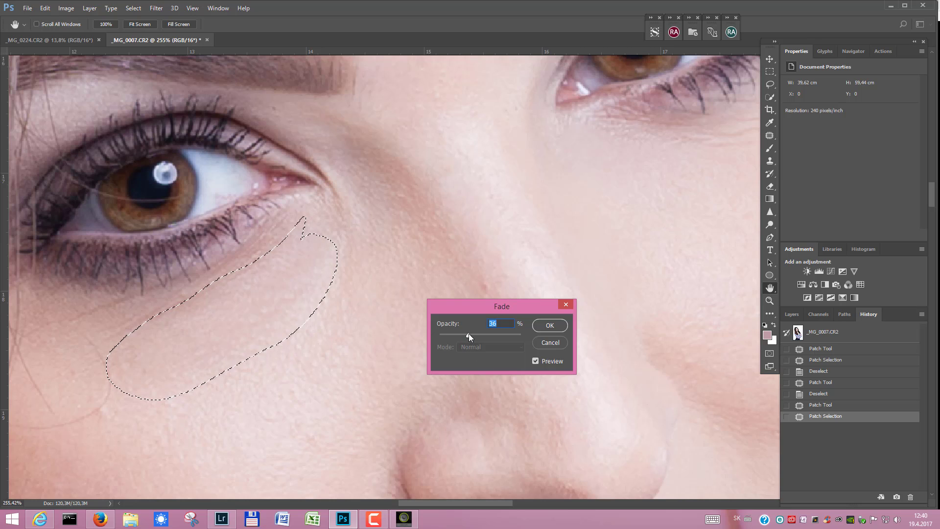
{"action": "left_click", "coordinate": [547, 326]}
{"action": "key", "text": "ctrl+d"}
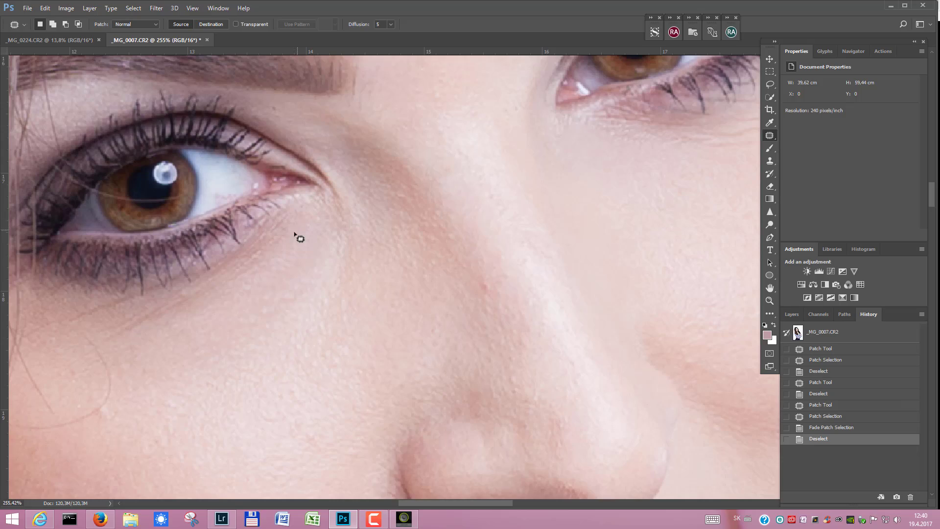
Revert the photo to its original opened state, discarding all patches
{"action": "scroll", "coordinate": [265, 255], "scroll_direction": "up", "scroll_amount": 5, "text": "alt"}
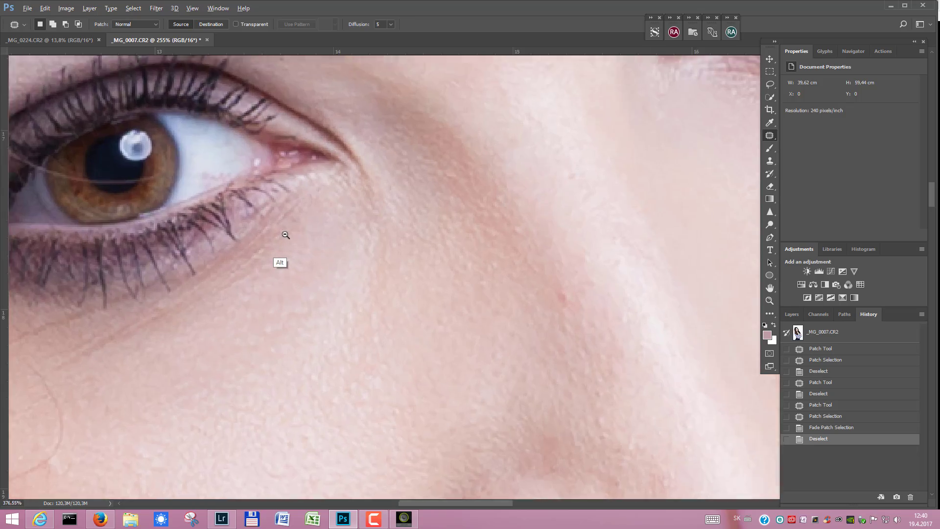
{"action": "scroll", "coordinate": [289, 234], "scroll_direction": "down", "scroll_amount": 8, "text": "alt"}
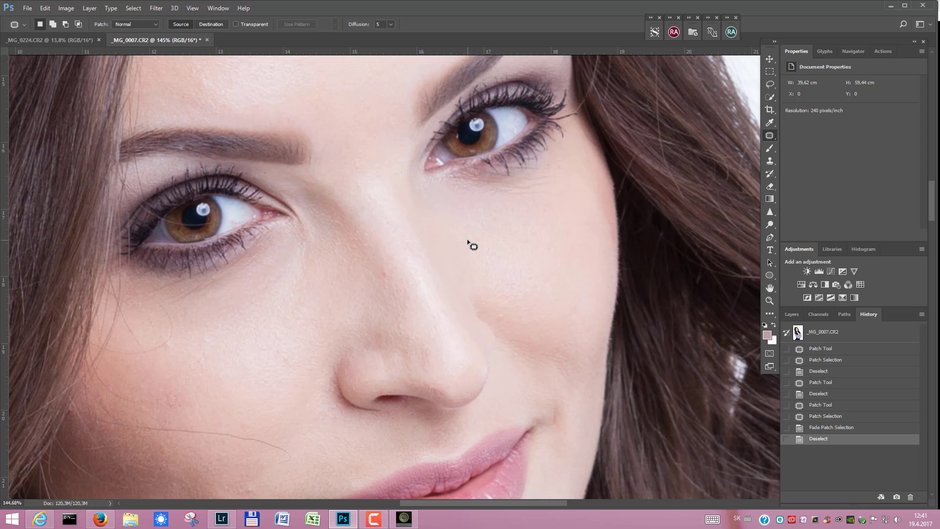
{"action": "left_click", "coordinate": [852, 335]}
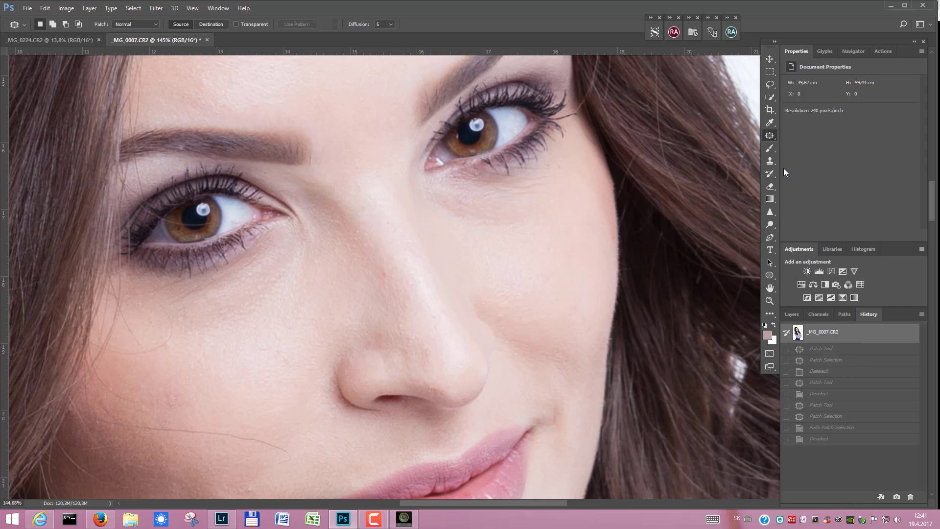
Lighten the under-eye crease below the photo's right-hand eye with Clone Stamp strokes toward the inner corner
{"action": "left_click", "coordinate": [769, 161]}
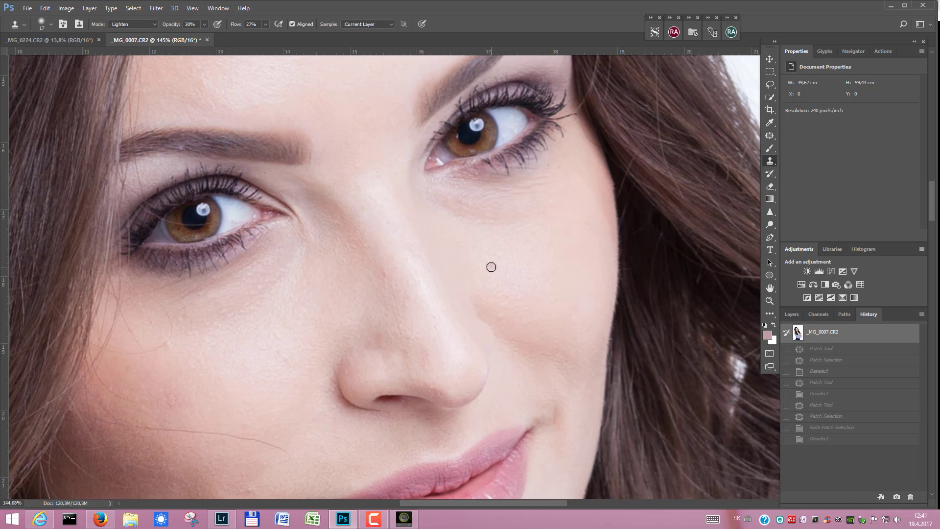
{"action": "scroll", "coordinate": [491, 267], "scroll_direction": "up", "scroll_amount": 2}
{"action": "scroll", "coordinate": [546, 212], "scroll_direction": "up", "scroll_amount": 2}
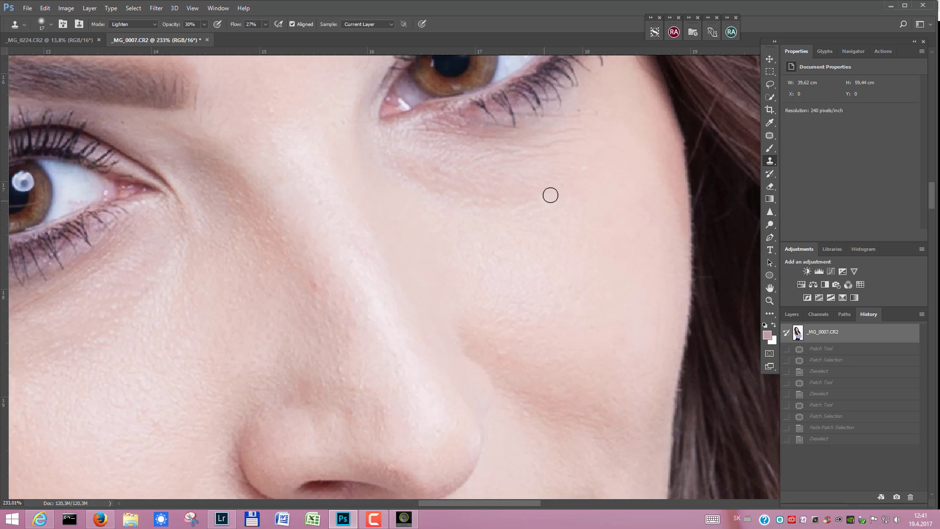
{"action": "mouse_move", "coordinate": [549, 193]}
{"action": "left_mouse_down"}
{"action": "mouse_move", "coordinate": [441, 189]}
{"action": "mouse_move", "coordinate": [487, 208]}
{"action": "mouse_move", "coordinate": [537, 201]}
{"action": "mouse_move", "coordinate": [409, 180]}
{"action": "mouse_move", "coordinate": [463, 208]}
{"action": "mouse_move", "coordinate": [416, 173]}
{"action": "mouse_move", "coordinate": [481, 202]}
{"action": "mouse_move", "coordinate": [408, 164]}
{"action": "left_mouse_up"}
{"action": "mouse_move", "coordinate": [463, 202]}
{"action": "left_mouse_down"}
{"action": "mouse_move", "coordinate": [409, 160]}
{"action": "mouse_move", "coordinate": [473, 166]}
{"action": "mouse_move", "coordinate": [442, 153]}
{"action": "mouse_move", "coordinate": [493, 192]}
{"action": "mouse_move", "coordinate": [398, 170]}
{"action": "mouse_move", "coordinate": [439, 203]}
{"action": "mouse_move", "coordinate": [396, 167]}
{"action": "left_mouse_up"}
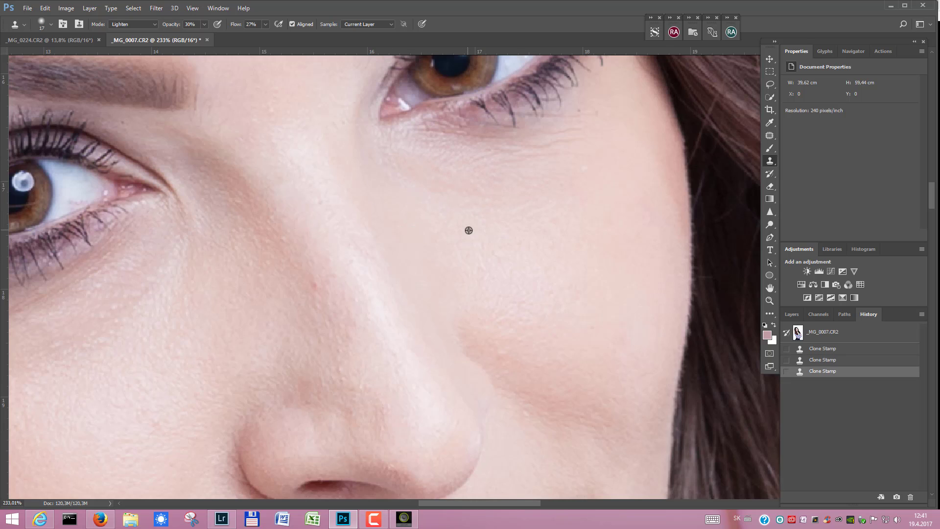
{"action": "left_click_drag", "start_coordinate": [468, 230], "coordinate": [383, 167]}
Resample nearby cheek skin and clone over the remaining fine lines just beneath the right-hand eye's lower lashes
{"action": "left_click", "coordinate": [493, 200], "text": "alt"}
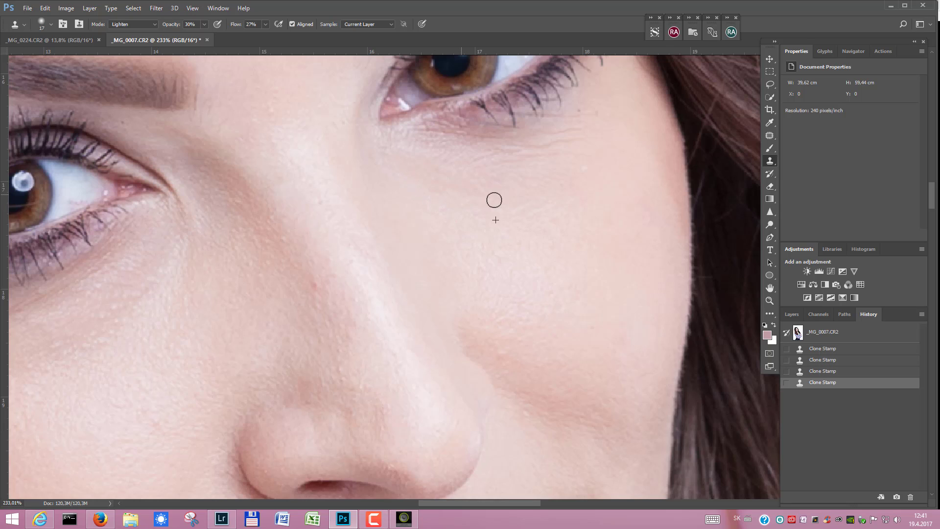
{"action": "left_click_drag", "start_coordinate": [456, 179], "coordinate": [457, 180]}
{"action": "mouse_move", "coordinate": [478, 210]}
{"action": "left_mouse_down"}
{"action": "mouse_move", "coordinate": [503, 189]}
{"action": "mouse_move", "coordinate": [461, 177]}
{"action": "mouse_move", "coordinate": [467, 165]}
{"action": "mouse_move", "coordinate": [453, 159]}
{"action": "mouse_move", "coordinate": [403, 150]}
{"action": "mouse_move", "coordinate": [425, 130]}
{"action": "mouse_move", "coordinate": [469, 134]}
{"action": "mouse_move", "coordinate": [434, 138]}
{"action": "mouse_move", "coordinate": [463, 122]}
{"action": "left_mouse_up"}
{"action": "left_click", "coordinate": [488, 163], "text": "alt"}
{"action": "mouse_move", "coordinate": [507, 146]}
{"action": "left_mouse_down"}
{"action": "mouse_move", "coordinate": [514, 130]}
{"action": "mouse_move", "coordinate": [427, 136]}
{"action": "mouse_move", "coordinate": [476, 113]}
{"action": "mouse_move", "coordinate": [485, 127]}
{"action": "mouse_move", "coordinate": [557, 155]}
{"action": "mouse_move", "coordinate": [486, 157]}
{"action": "mouse_move", "coordinate": [515, 140]}
{"action": "mouse_move", "coordinate": [445, 129]}
{"action": "mouse_move", "coordinate": [503, 151]}
{"action": "left_mouse_up"}
{"action": "left_click", "coordinate": [462, 147], "text": "alt"}
{"action": "left_click", "coordinate": [564, 193], "text": "alt"}
Clone lighter cheek skin over the shadowed area and lines under the photo's left-hand eye
{"action": "scroll", "coordinate": [522, 151], "scroll_direction": "up", "scroll_amount": 5}
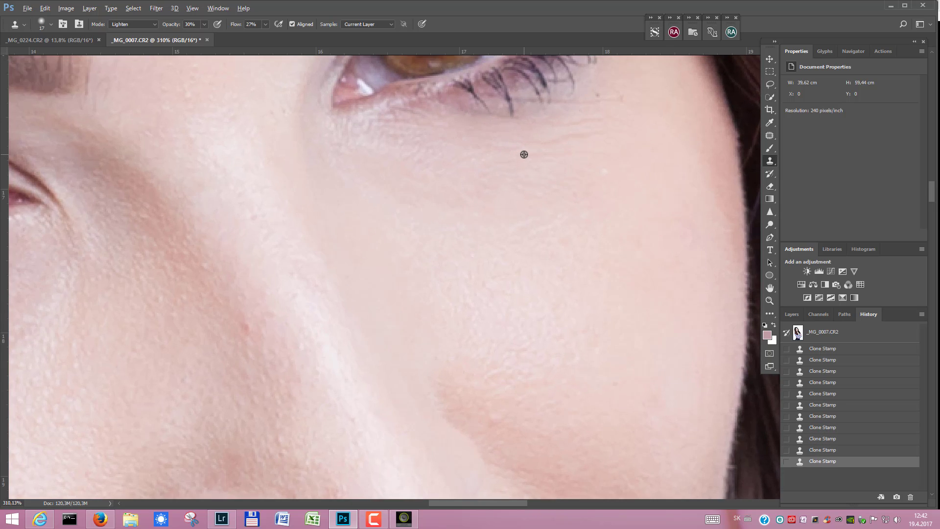
{"action": "scroll", "coordinate": [524, 155], "scroll_direction": "down", "scroll_amount": 5}
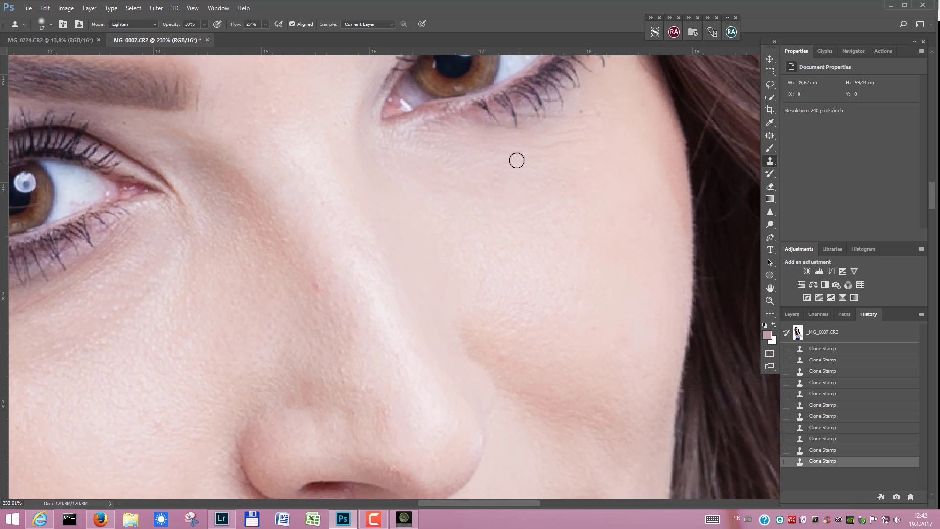
{"action": "scroll", "coordinate": [516, 158], "scroll_direction": "up", "scroll_amount": 3}
{"action": "scroll", "coordinate": [517, 160], "scroll_direction": "down", "scroll_amount": 2}
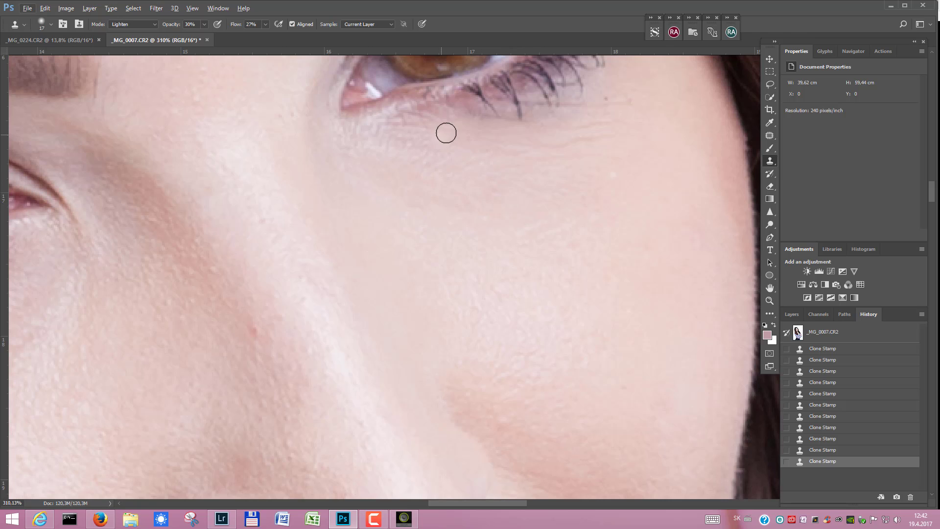
{"action": "scroll", "coordinate": [459, 208], "scroll_direction": "down", "scroll_amount": 4}
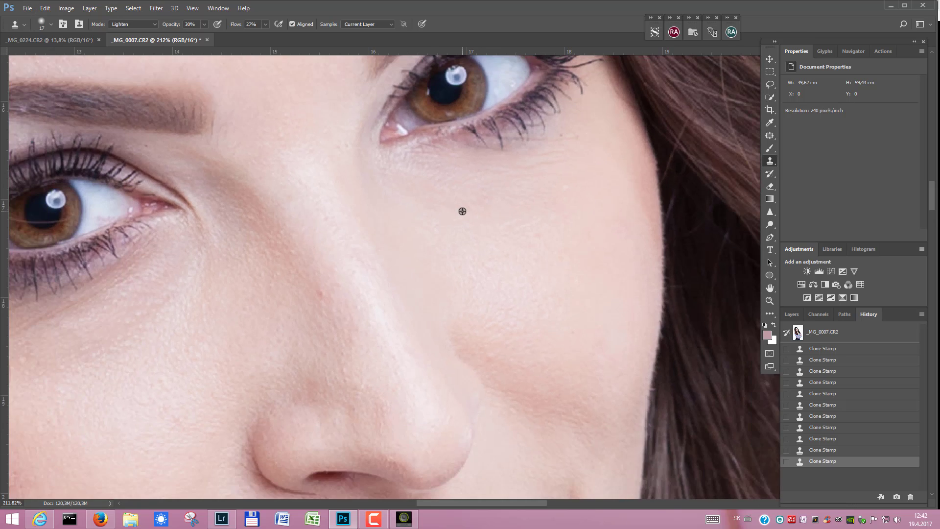
{"action": "scroll", "coordinate": [222, 313], "scroll_direction": "up", "scroll_amount": 5}
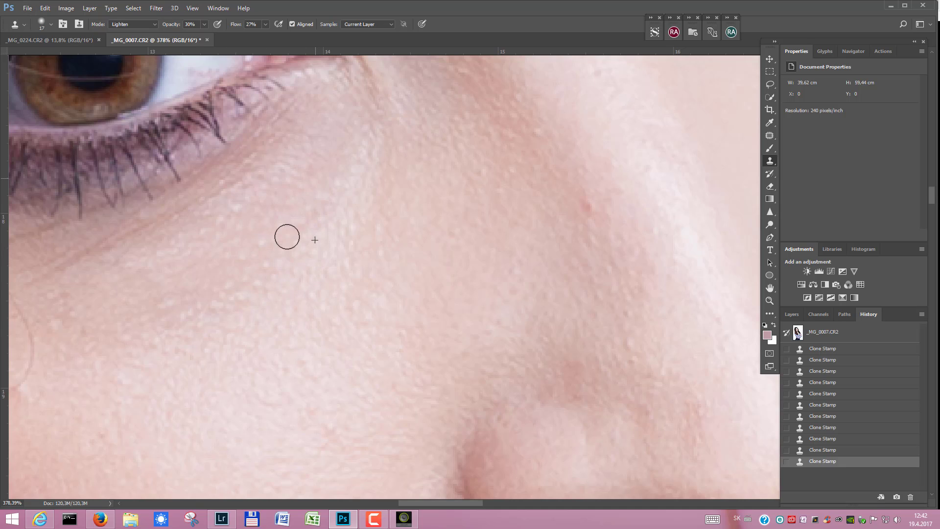
{"action": "left_click", "coordinate": [329, 201]}
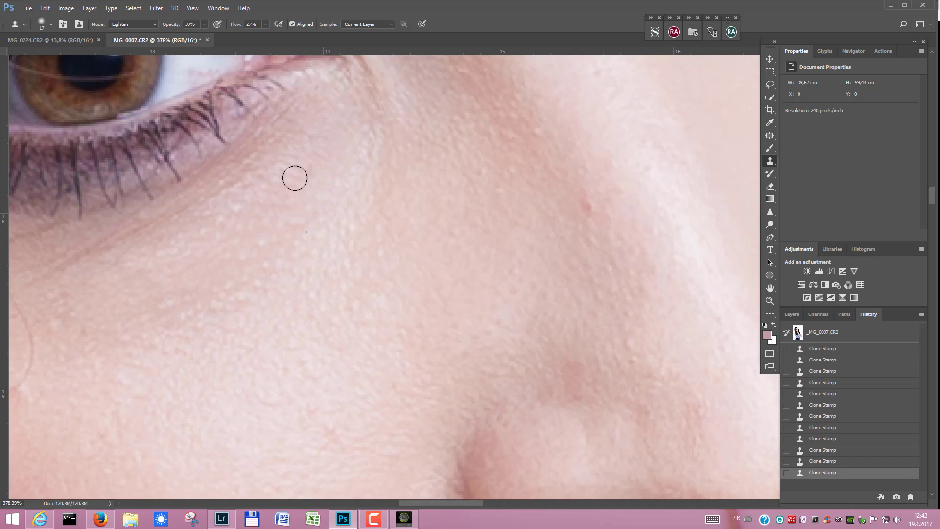
{"action": "left_click", "coordinate": [249, 292]}
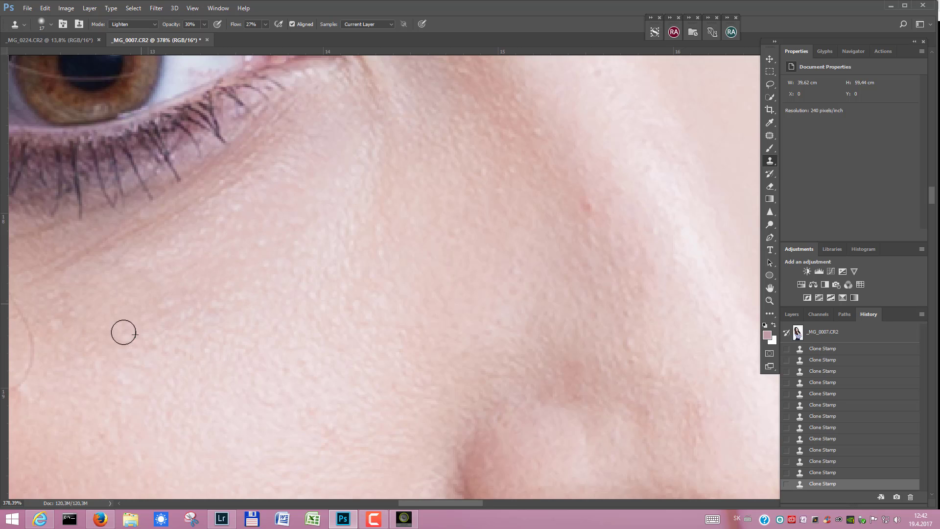
{"action": "left_click", "coordinate": [156, 381]}
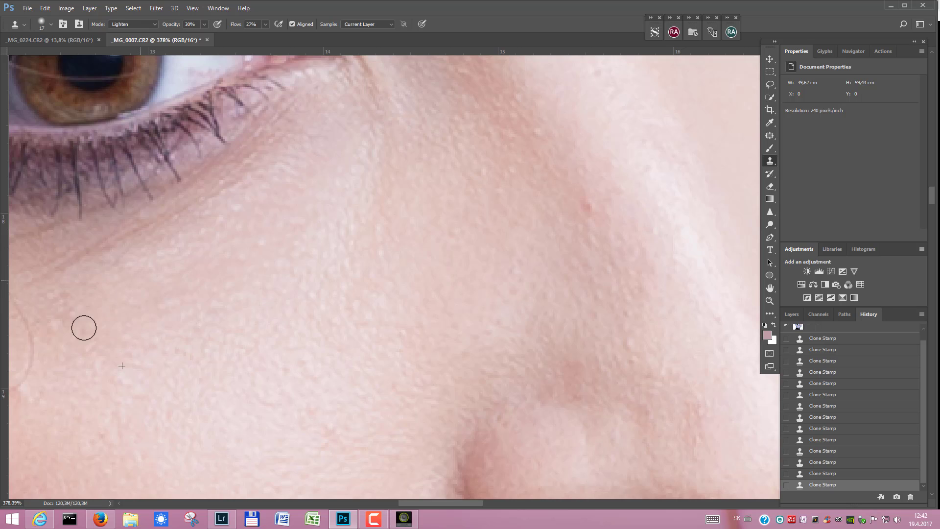
{"action": "left_click", "coordinate": [111, 363]}
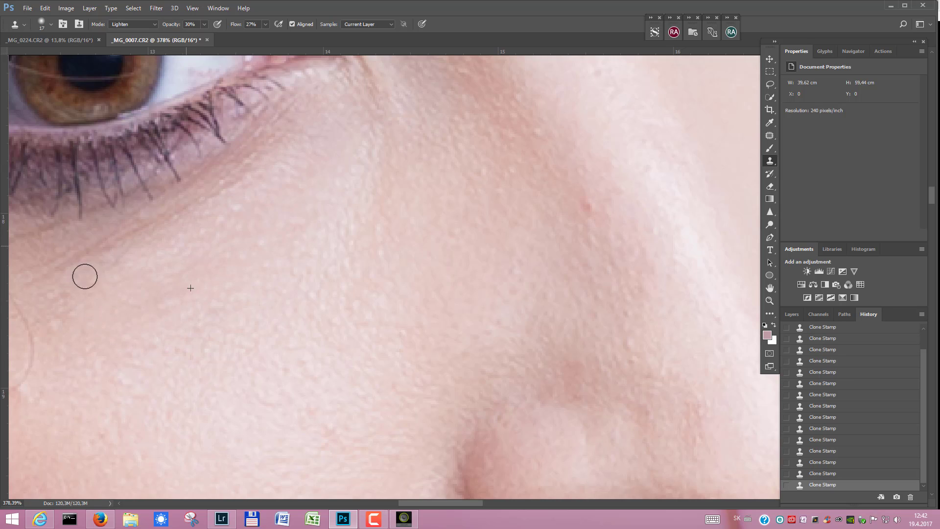
Examine the retouched under-eye areas in both the whole portrait and close up
{"action": "scroll", "coordinate": [147, 302], "scroll_direction": "down", "scroll_amount": 5, "text": "alt"}
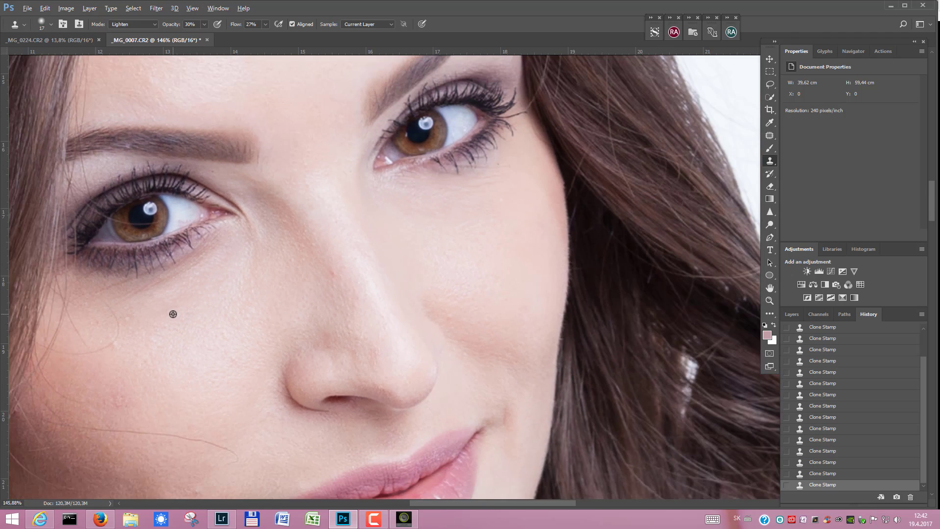
{"action": "scroll", "coordinate": [211, 333], "scroll_direction": "down", "scroll_amount": 5, "text": "alt"}
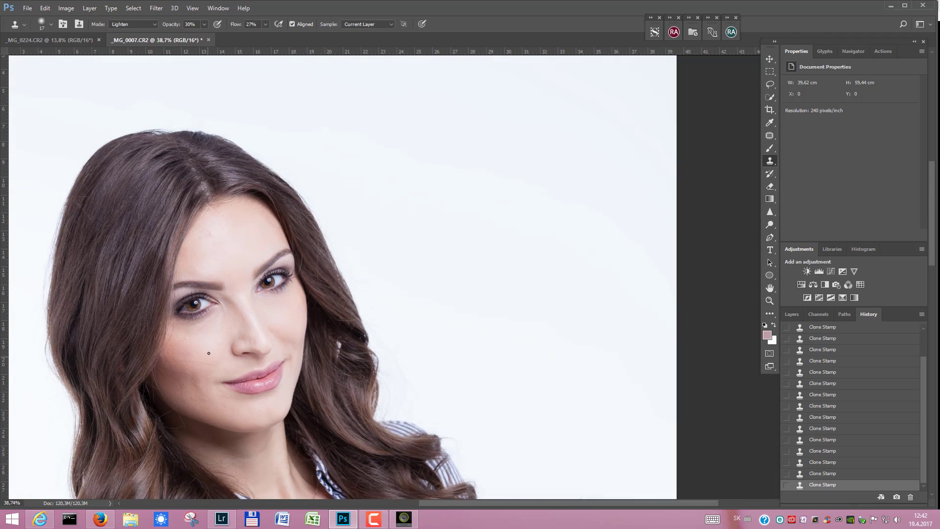
{"action": "scroll", "coordinate": [196, 343], "scroll_direction": "up", "scroll_amount": 9, "text": "alt"}
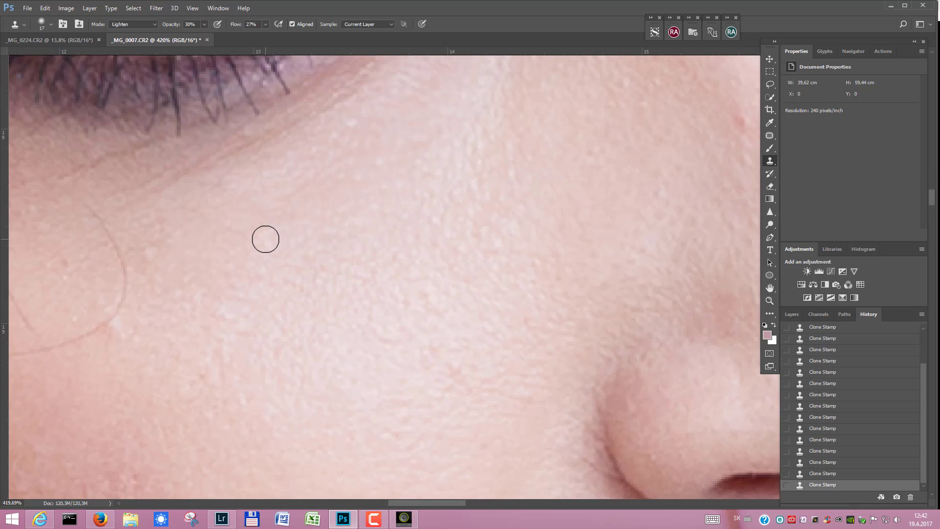
{"action": "scroll", "coordinate": [351, 243], "scroll_direction": "down", "scroll_amount": 2}
{"action": "scroll", "coordinate": [351, 243], "scroll_direction": "down", "scroll_amount": 6}
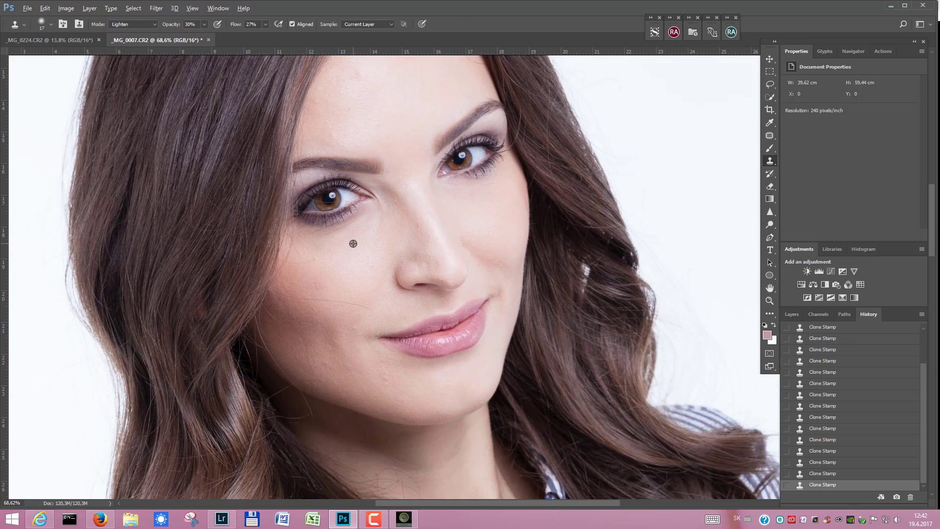
{"action": "scroll", "coordinate": [408, 203], "scroll_direction": "up", "scroll_amount": 2}
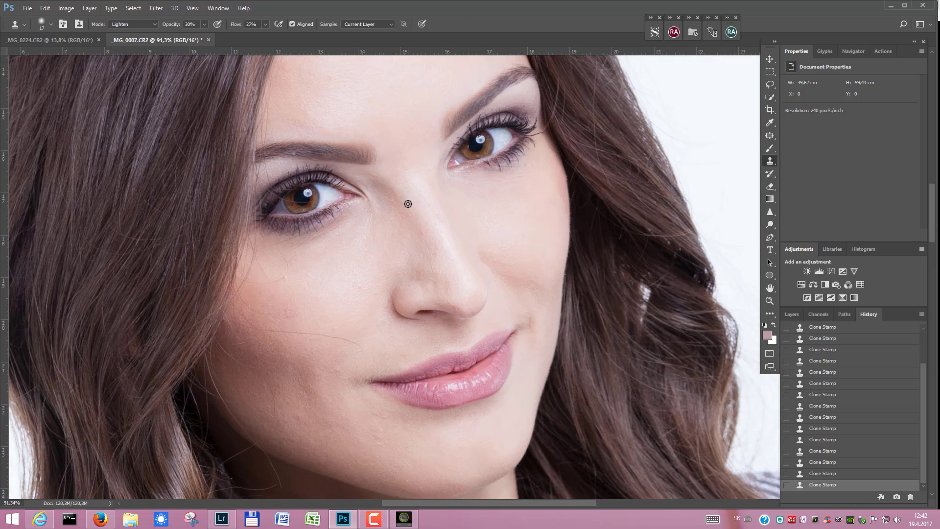
Clone nearby cheek skin over the remaining shadow and fine lines beneath the photo's left-hand eye
{"action": "scroll", "coordinate": [329, 248], "scroll_direction": "up", "scroll_amount": 4}
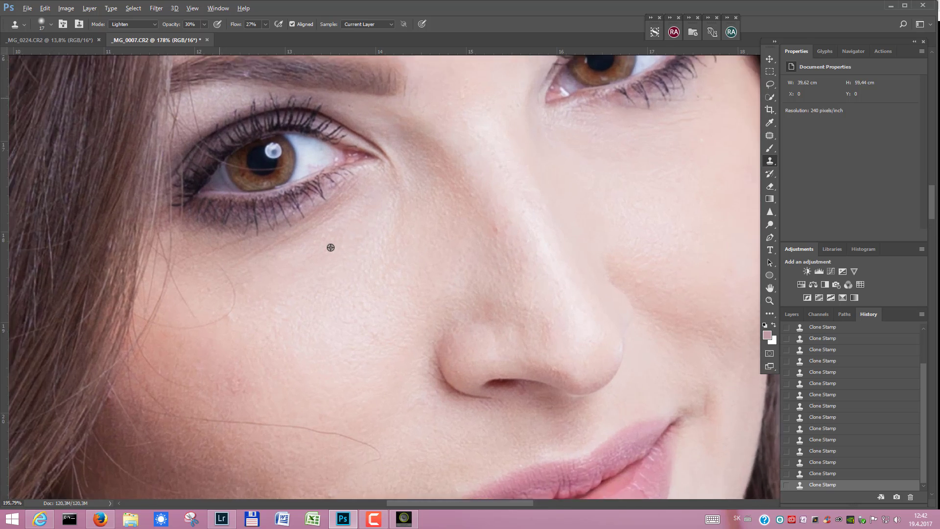
{"action": "left_click", "coordinate": [364, 236]}
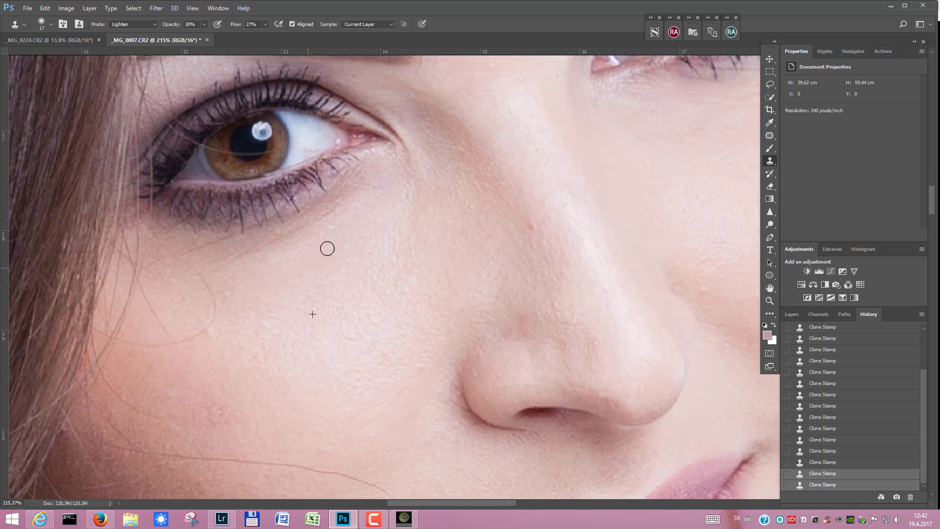
{"action": "left_click", "coordinate": [235, 330]}
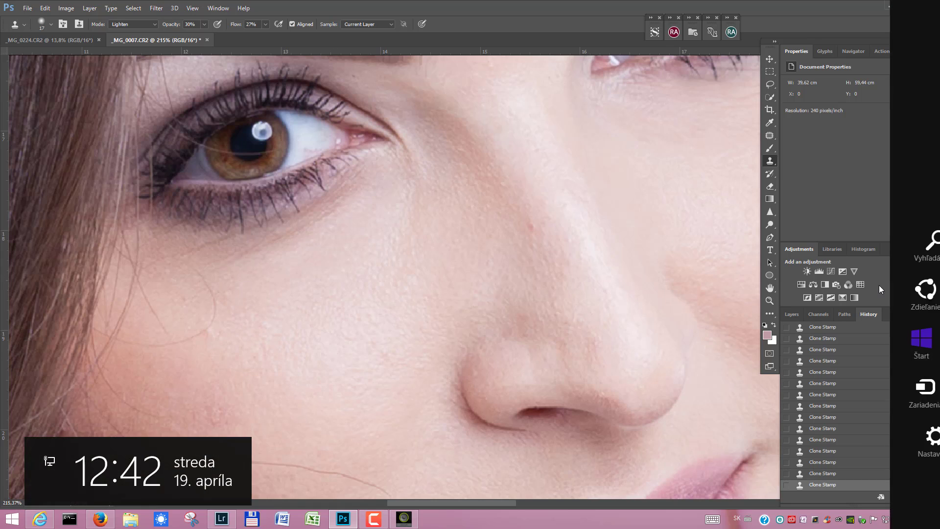
Revert the portrait to its original opened state in the history, discarding all Clone Stamp strokes
{"action": "left_click", "coordinate": [792, 314]}
{"action": "left_click", "coordinate": [867, 313]}
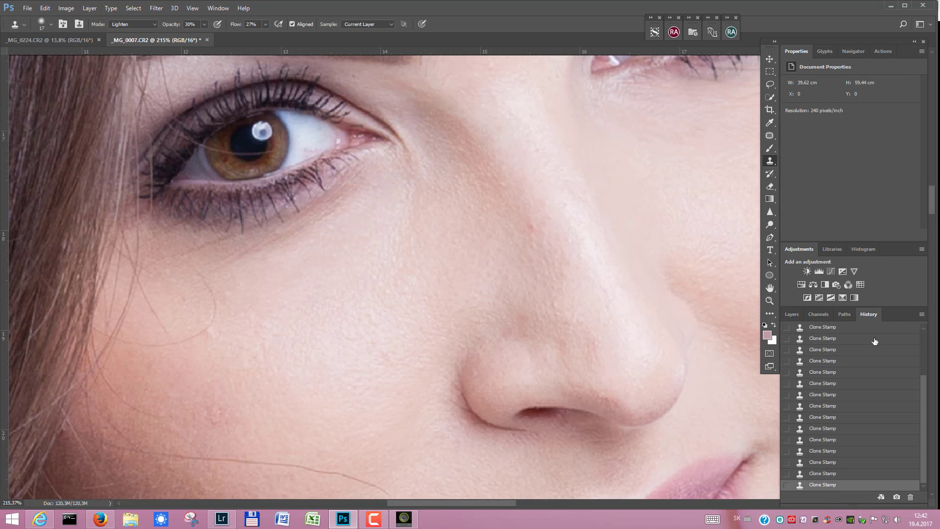
{"action": "left_click_drag", "start_coordinate": [924, 395], "coordinate": [924, 353]}
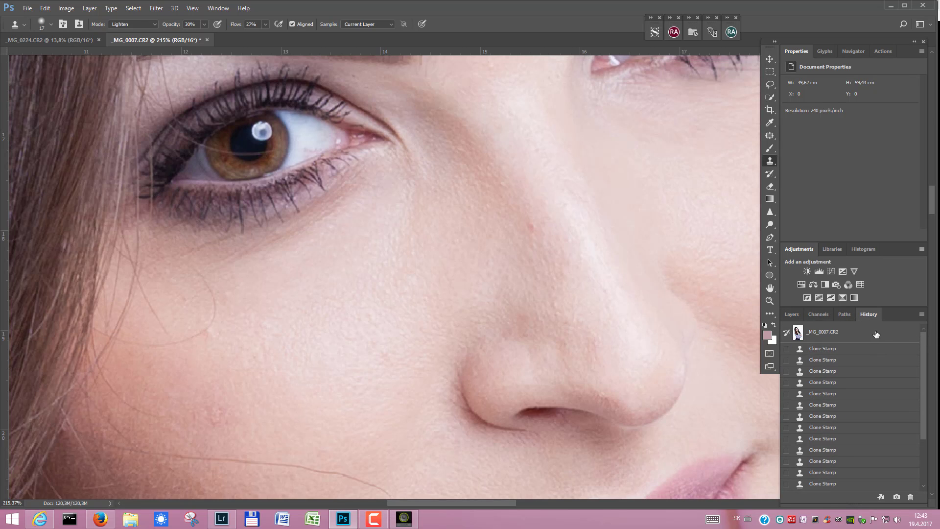
{"action": "left_click", "coordinate": [871, 334]}
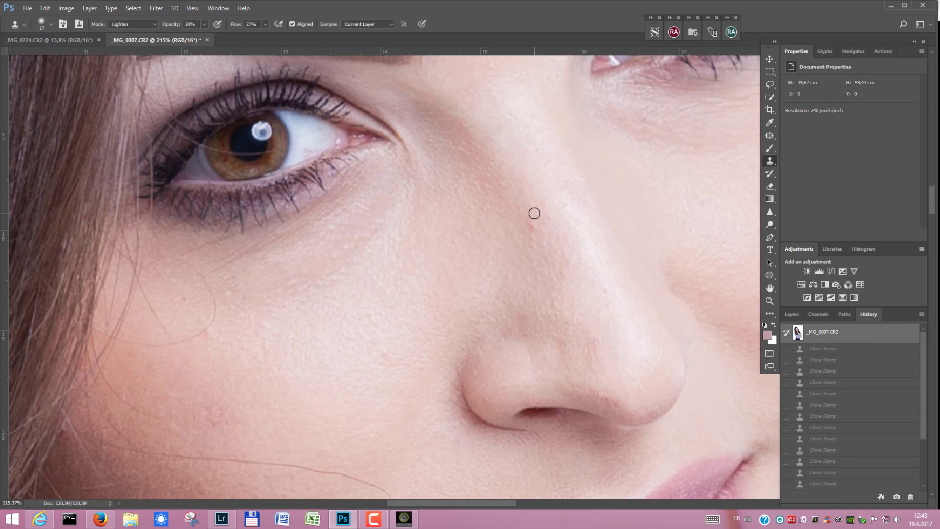
{"action": "scroll", "coordinate": [534, 213], "scroll_direction": "down", "scroll_amount": 5}
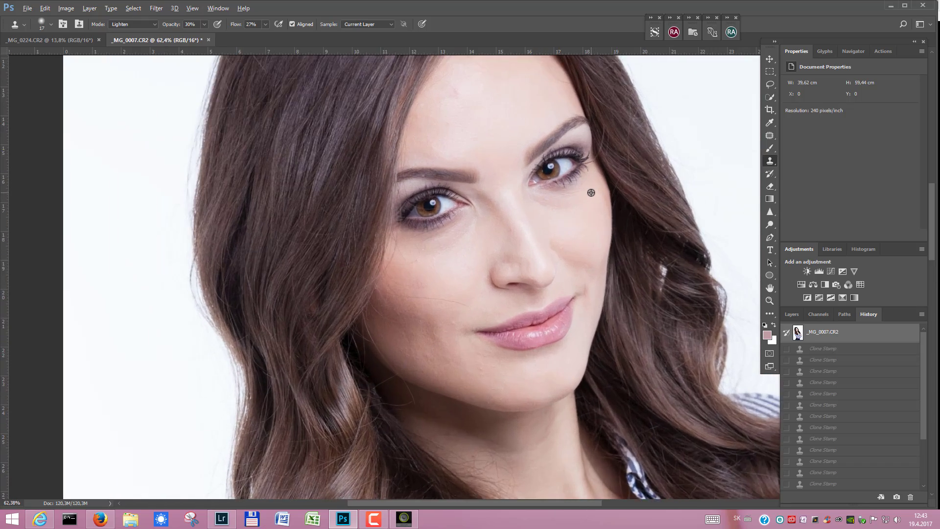
{"action": "scroll", "coordinate": [590, 192], "scroll_direction": "up", "scroll_amount": 4}
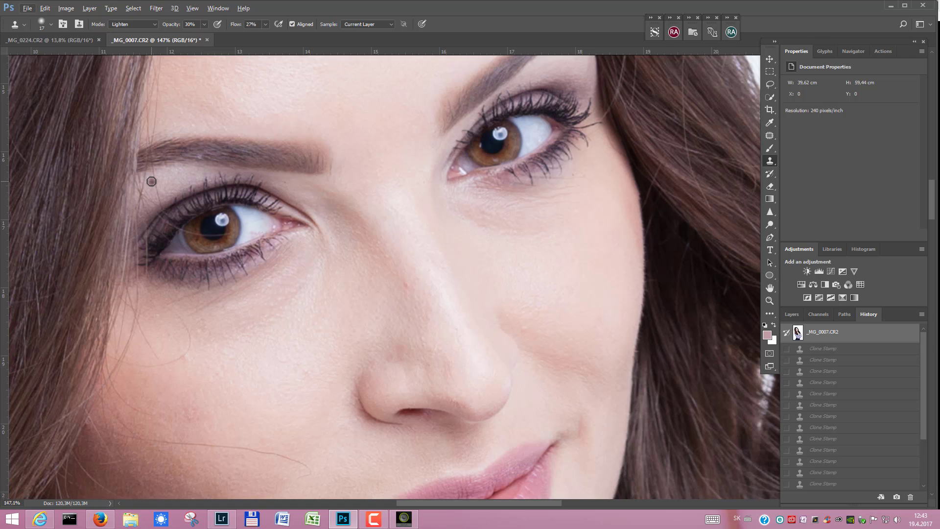
Add a Curves adjustment layer and set its target shadow color from light skin beside the left-hand eye's inner corner, without saving it as default
{"action": "left_click", "coordinate": [842, 271]}
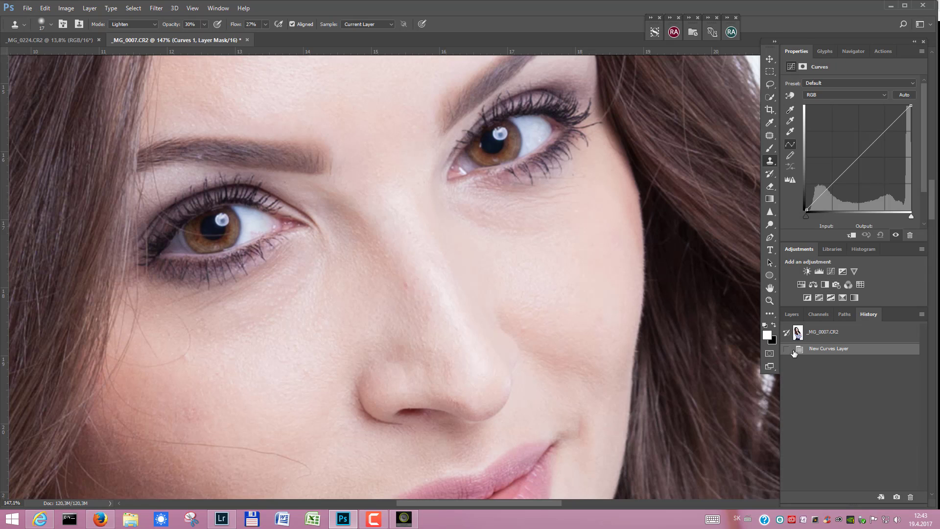
{"action": "left_click", "coordinate": [792, 314]}
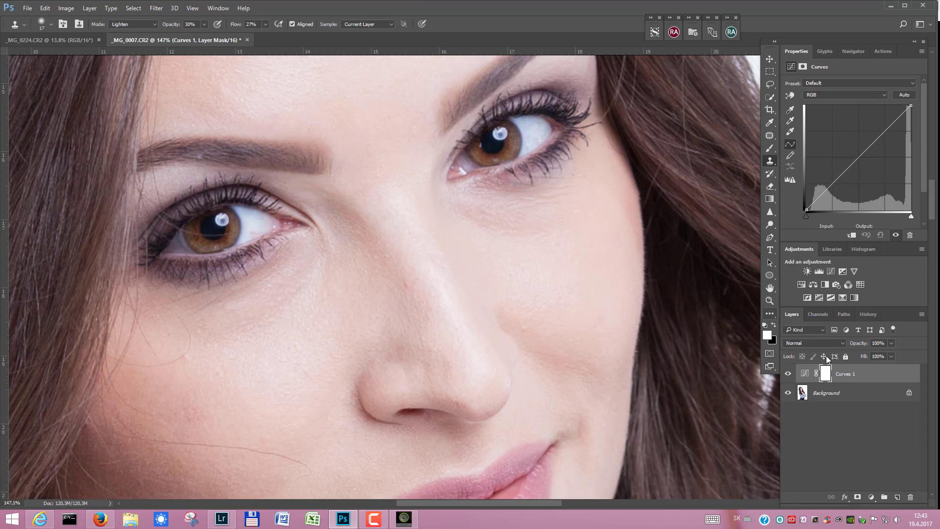
{"action": "left_click", "coordinate": [804, 374]}
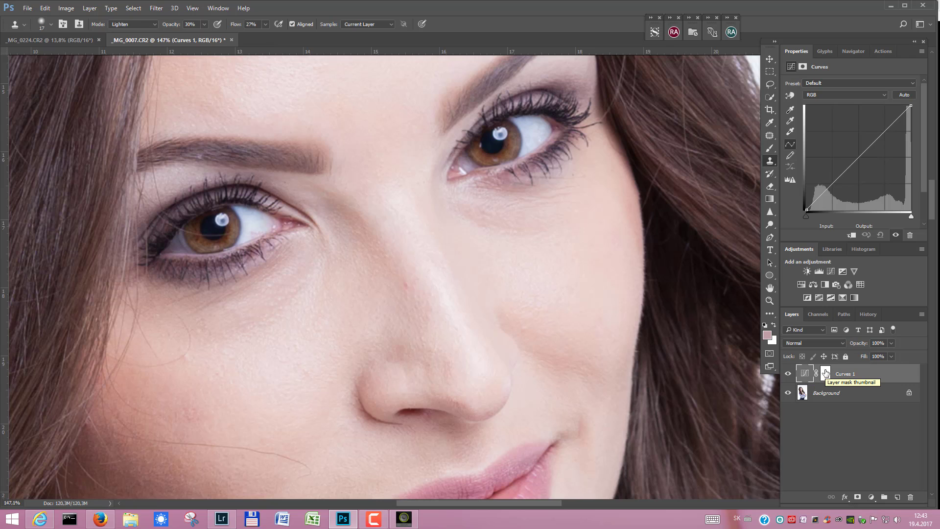
{"action": "double_click", "coordinate": [791, 110]}
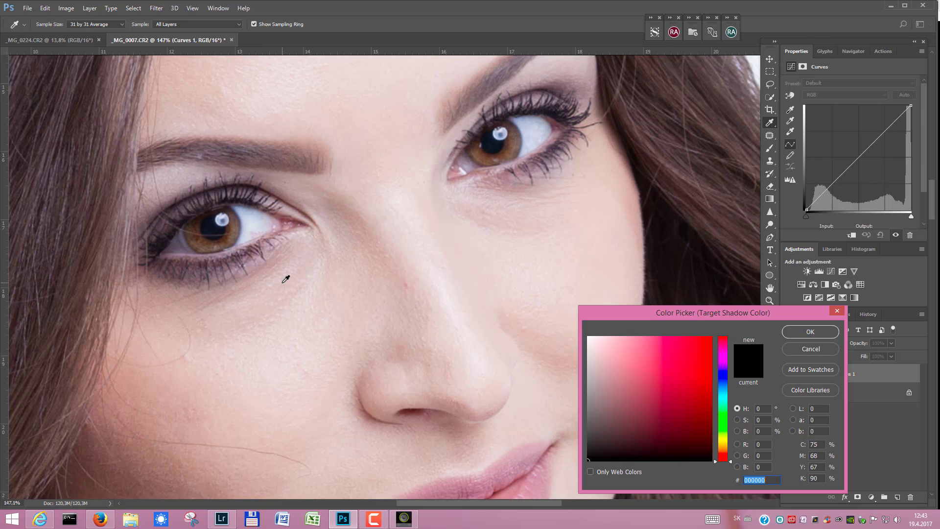
{"action": "left_click", "coordinate": [338, 244]}
{"action": "left_click", "coordinate": [795, 334]}
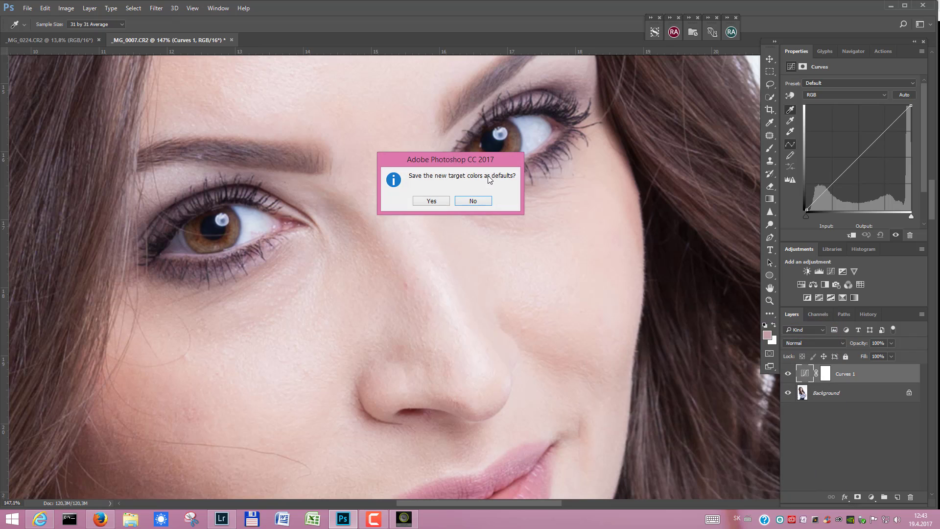
{"action": "left_click", "coordinate": [473, 200]}
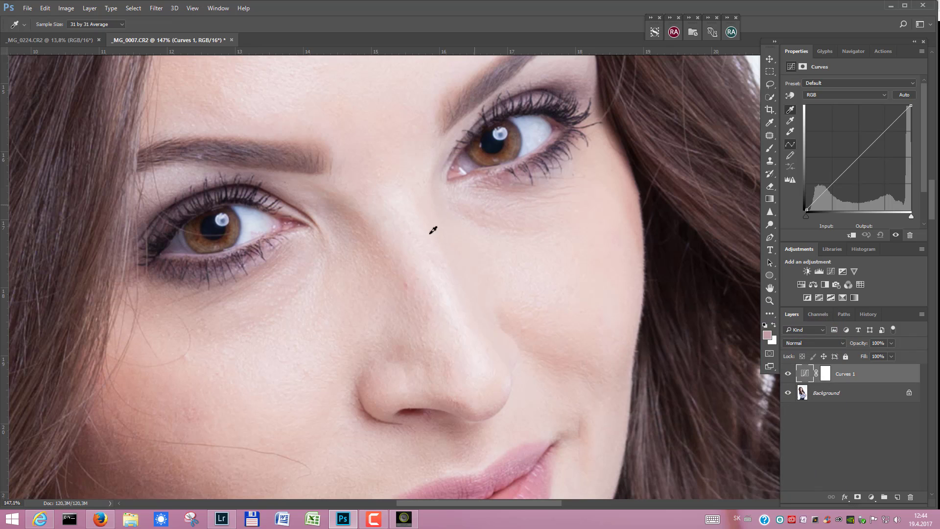
Apply the black-point sampler to the dark skin under the left-hand eye's lower lashes and invert the Curves layer's mask to black
{"action": "left_click", "coordinate": [271, 264]}
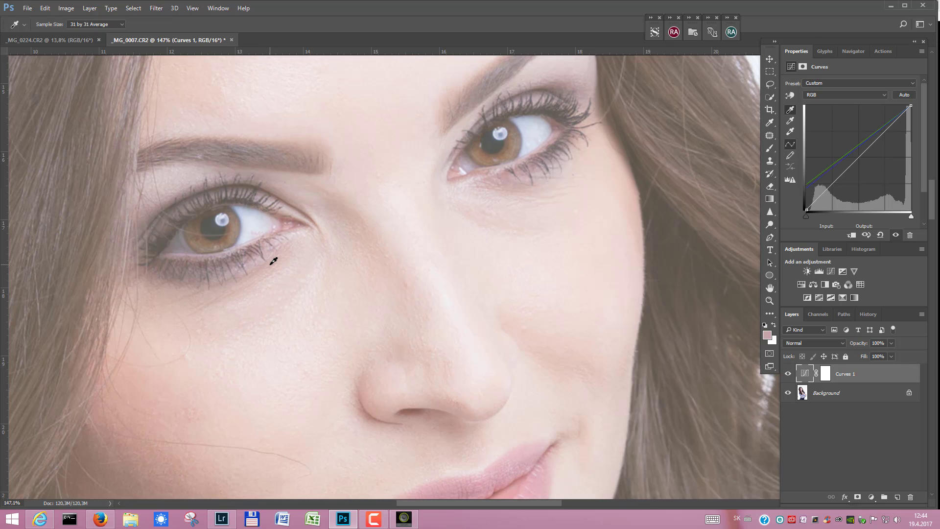
{"action": "left_click", "coordinate": [824, 373]}
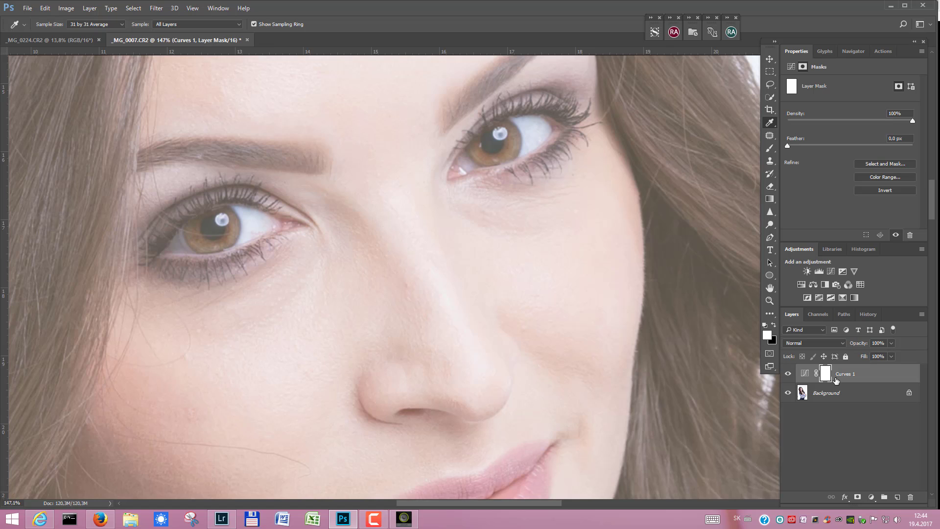
{"action": "key", "text": "ctrl+i"}
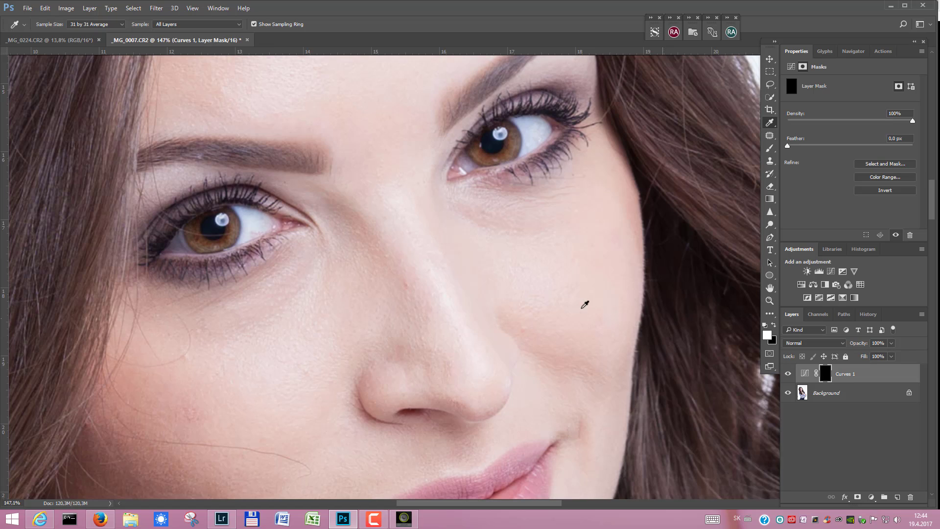
Paint white on the Curves mask with a soft brush at 23% opacity and 17% flow over the dark area beneath the left-hand eye
{"action": "left_click", "coordinate": [769, 148]}
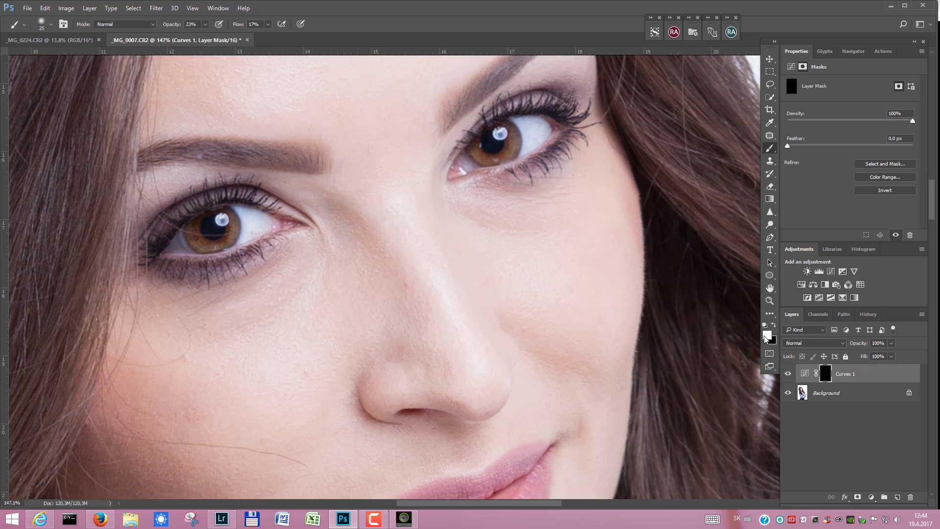
{"action": "scroll", "coordinate": [294, 267], "scroll_direction": "up", "scroll_amount": 2}
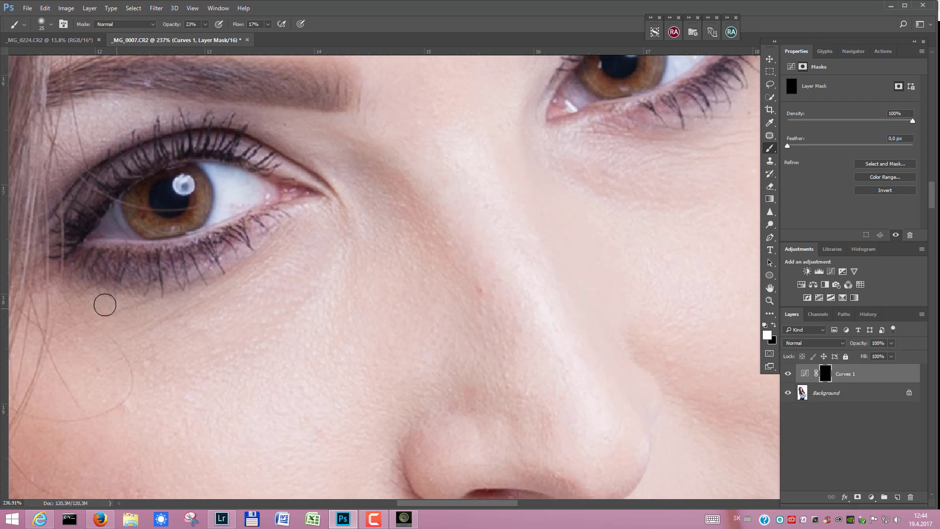
{"action": "scroll", "coordinate": [279, 278], "scroll_direction": "up", "scroll_amount": 3}
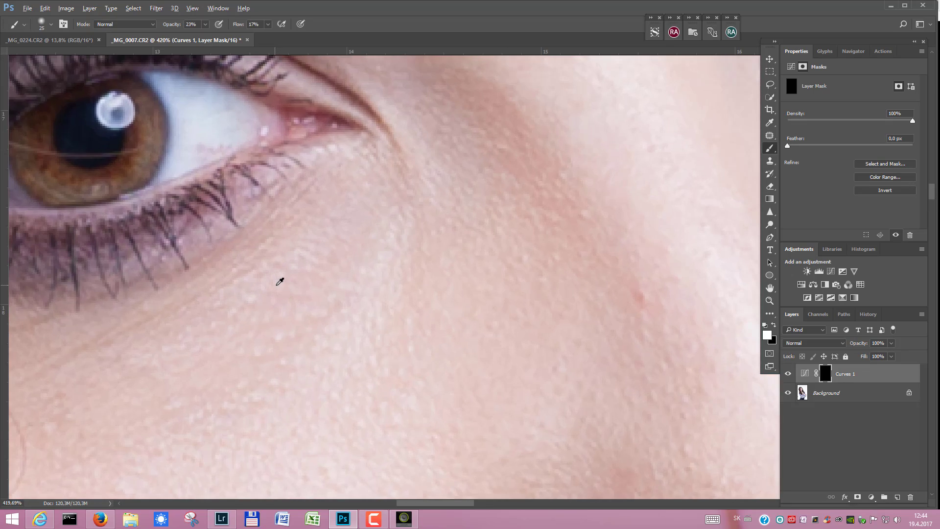
{"action": "scroll", "coordinate": [280, 281], "scroll_direction": "down", "scroll_amount": 3}
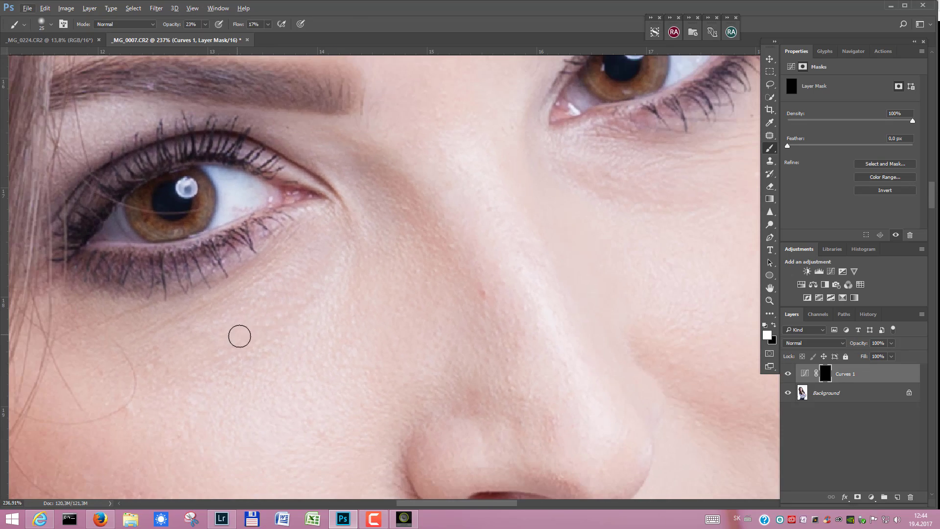
{"action": "scroll", "coordinate": [279, 314], "scroll_direction": "up", "scroll_amount": 3}
{"action": "scroll", "coordinate": [279, 314], "scroll_direction": "down", "scroll_amount": 5}
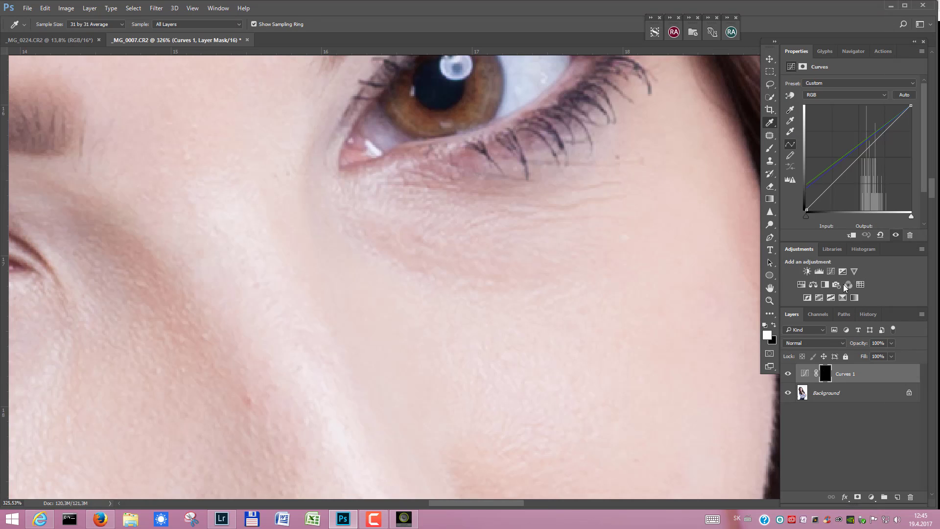
Add a second Curves layer and set its target shadow color from light skin below the right-hand eye's outer lashes, without saving it as default
{"action": "left_click", "coordinate": [831, 271]}
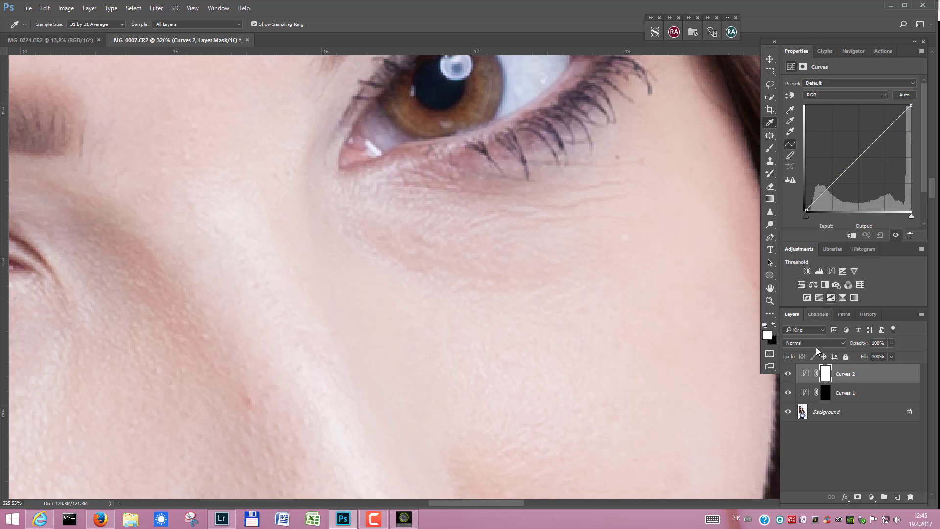
{"action": "left_click", "coordinate": [806, 376]}
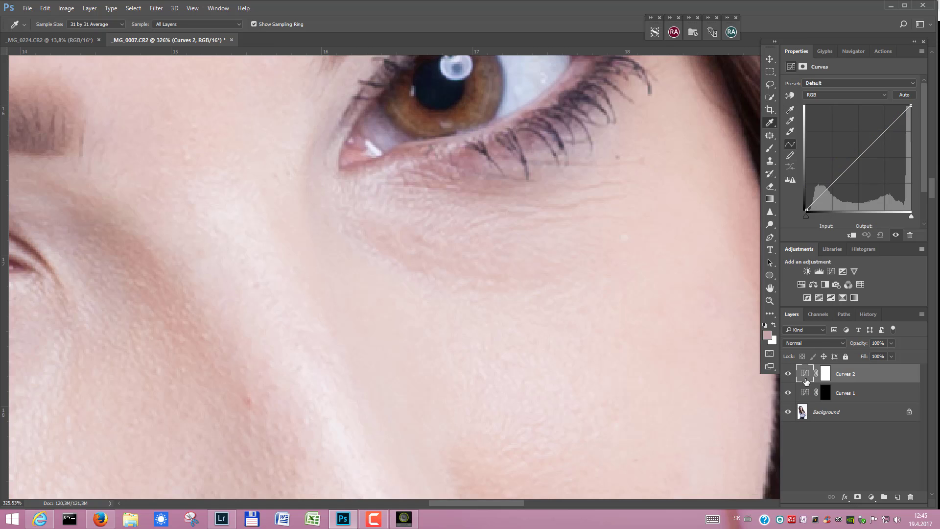
{"action": "double_click", "coordinate": [790, 110]}
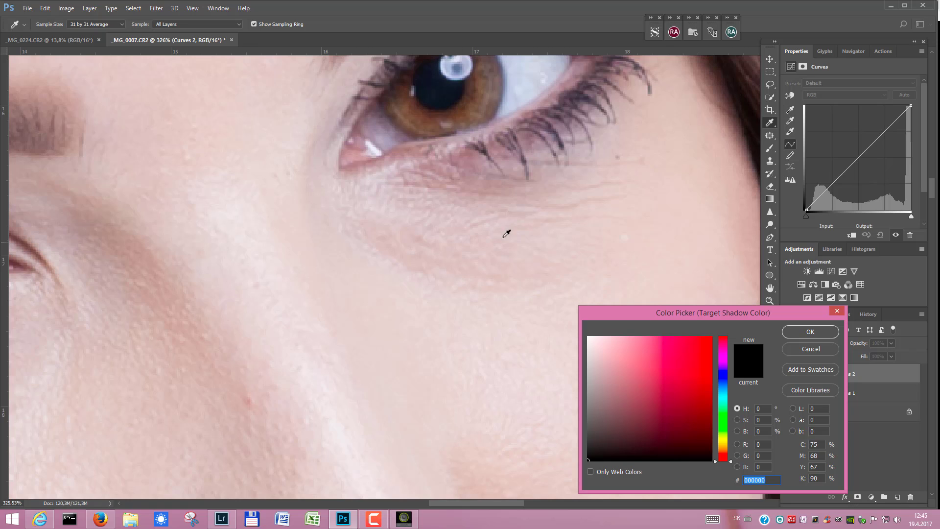
{"action": "left_click", "coordinate": [612, 207]}
{"action": "left_click", "coordinate": [795, 331]}
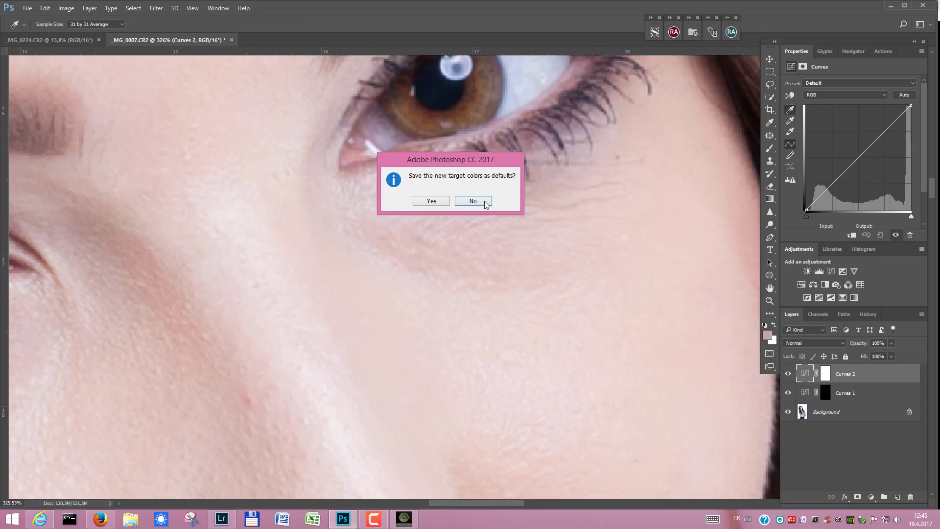
{"action": "left_click", "coordinate": [483, 201]}
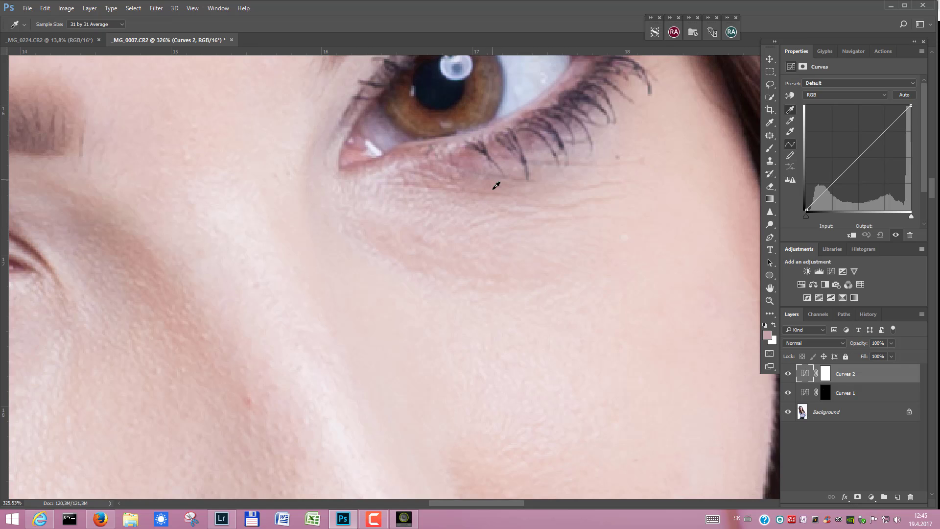
Apply the black-point sampler to the dark skin below the right-hand eye's lower lashes and invert the second Curves layer's mask
{"action": "left_click", "coordinate": [492, 182]}
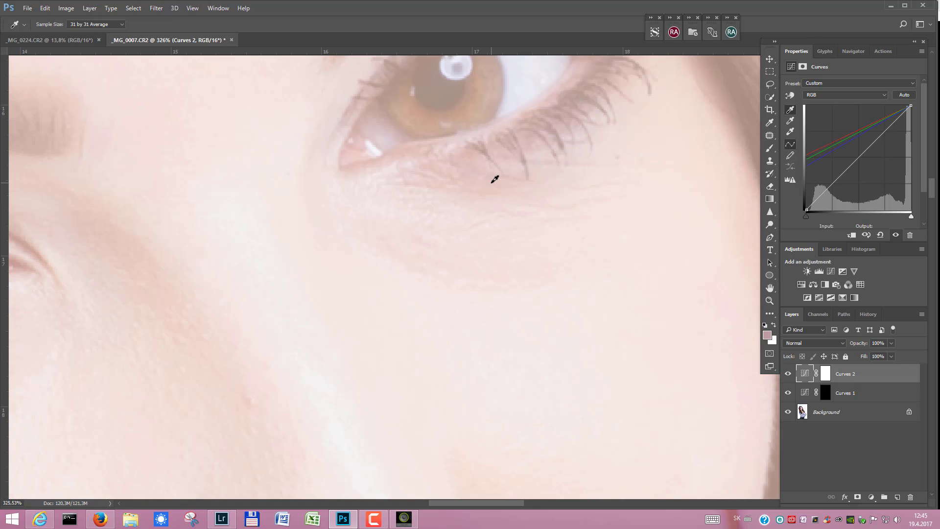
{"action": "left_click", "coordinate": [826, 377]}
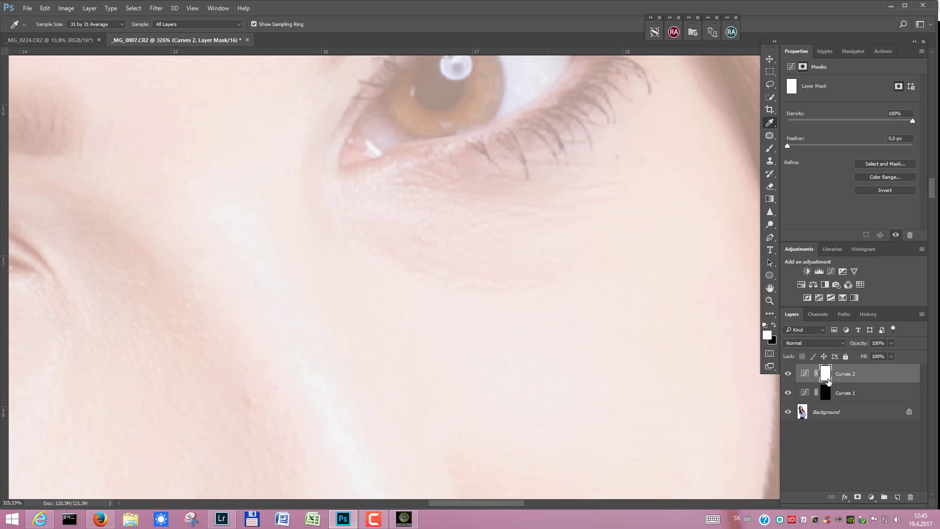
{"action": "key", "text": "ctrl+i"}
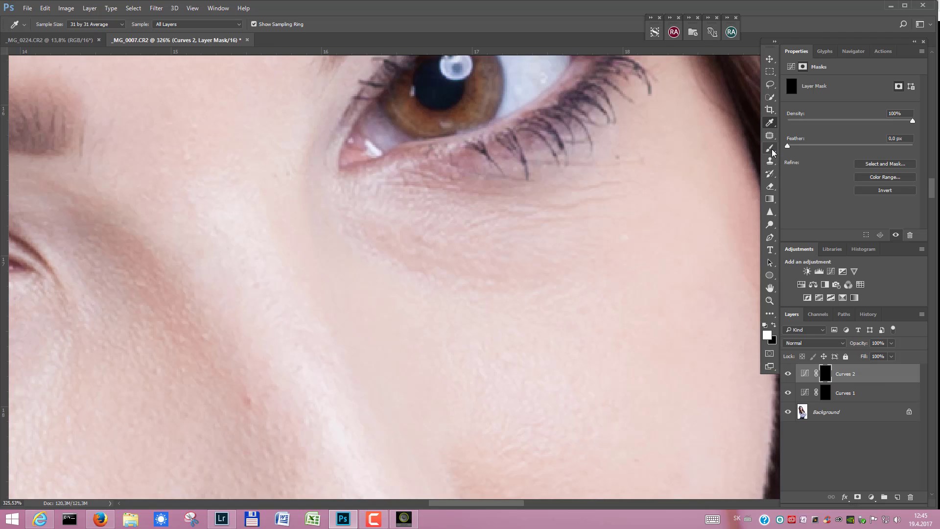
Paint white on the second Curves mask with a brush at 23% opacity and 17% flow to lighten the dark circle beneath the right-hand eye
{"action": "left_click", "coordinate": [771, 150]}
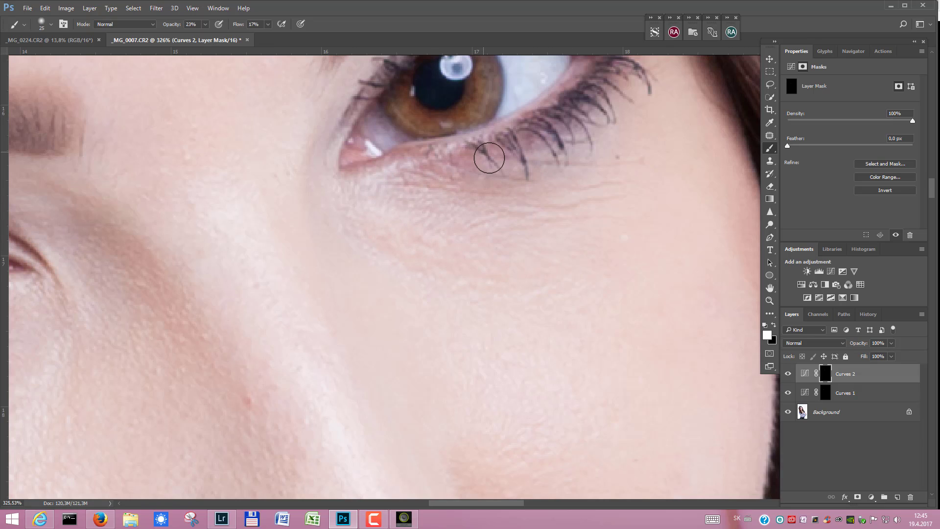
{"action": "mouse_move", "coordinate": [499, 149]}
{"action": "left_mouse_down"}
{"action": "mouse_move", "coordinate": [549, 178]}
{"action": "mouse_move", "coordinate": [528, 137]}
{"action": "mouse_move", "coordinate": [554, 171]}
{"action": "mouse_move", "coordinate": [533, 183]}
{"action": "mouse_move", "coordinate": [459, 174]}
{"action": "left_mouse_up"}
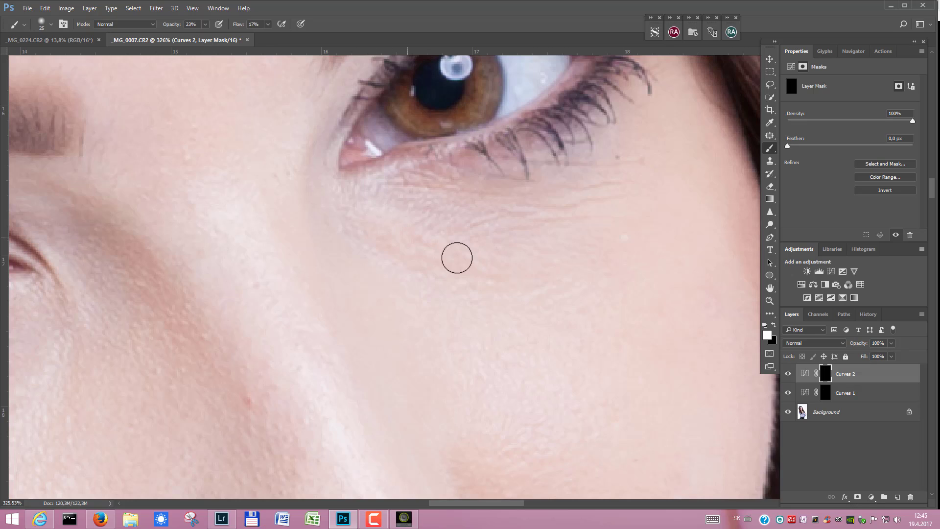
{"action": "scroll", "coordinate": [528, 273], "scroll_direction": "down", "scroll_amount": 6}
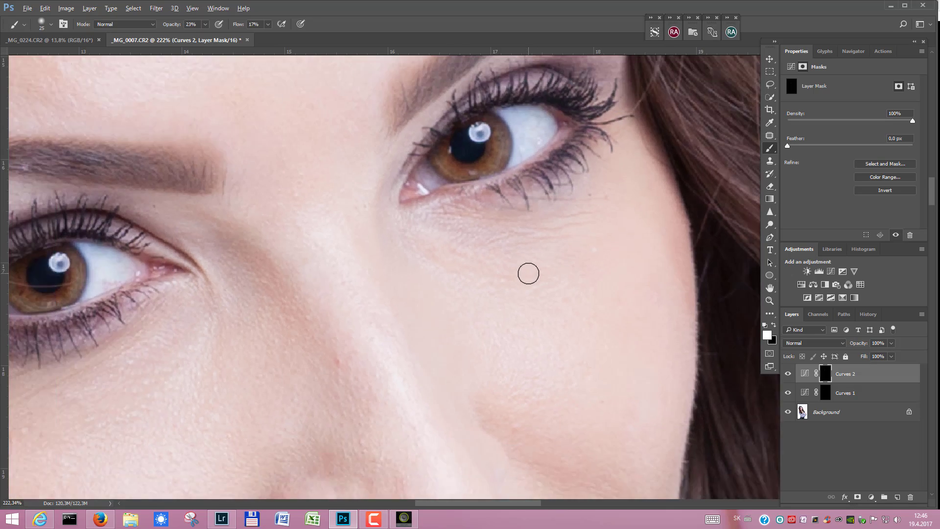
{"action": "scroll", "coordinate": [556, 293], "scroll_direction": "up", "scroll_amount": 7}
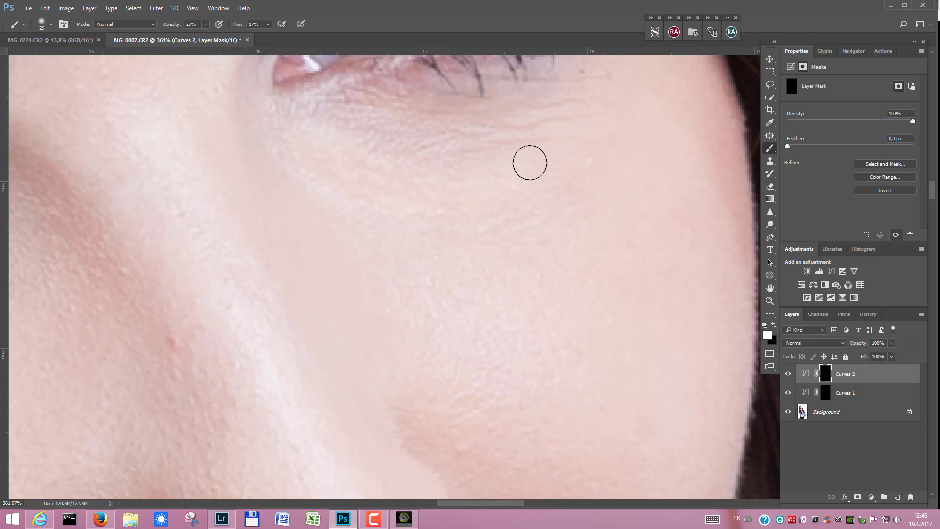
{"action": "scroll", "coordinate": [523, 162], "scroll_direction": "down", "scroll_amount": 5}
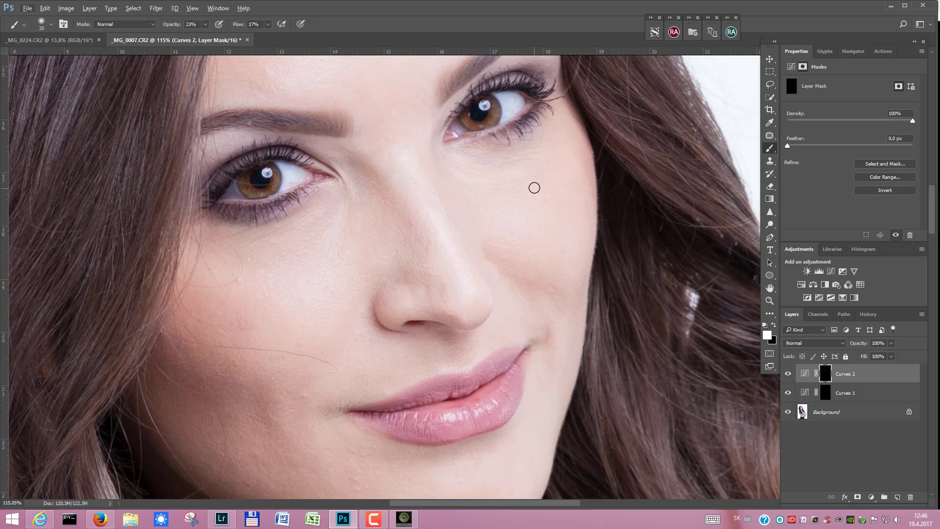
Compare the retouched face with the original by reverting to the opening history snapshot and restoring the last brush state
{"action": "scroll", "coordinate": [531, 193], "scroll_direction": "down", "scroll_amount": 3}
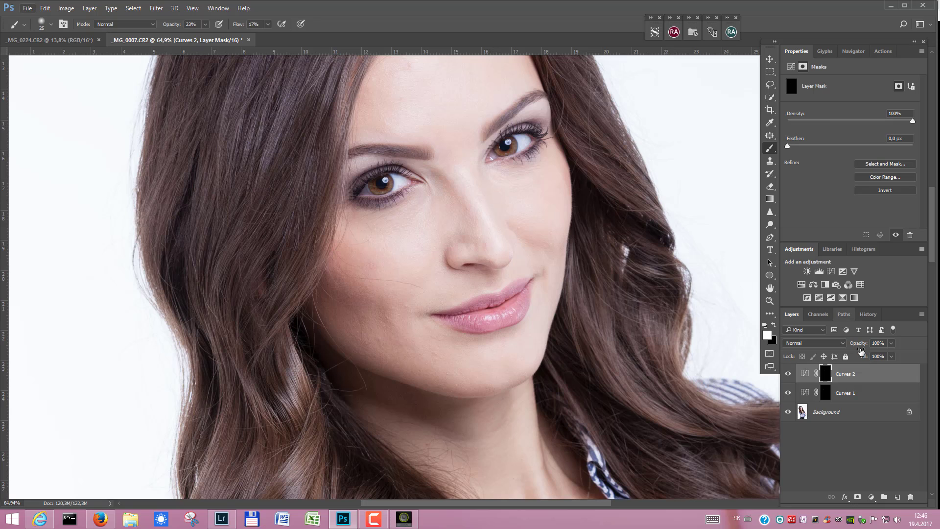
{"action": "left_click", "coordinate": [868, 314]}
{"action": "scroll", "coordinate": [840, 348], "scroll_direction": "up", "scroll_amount": 6}
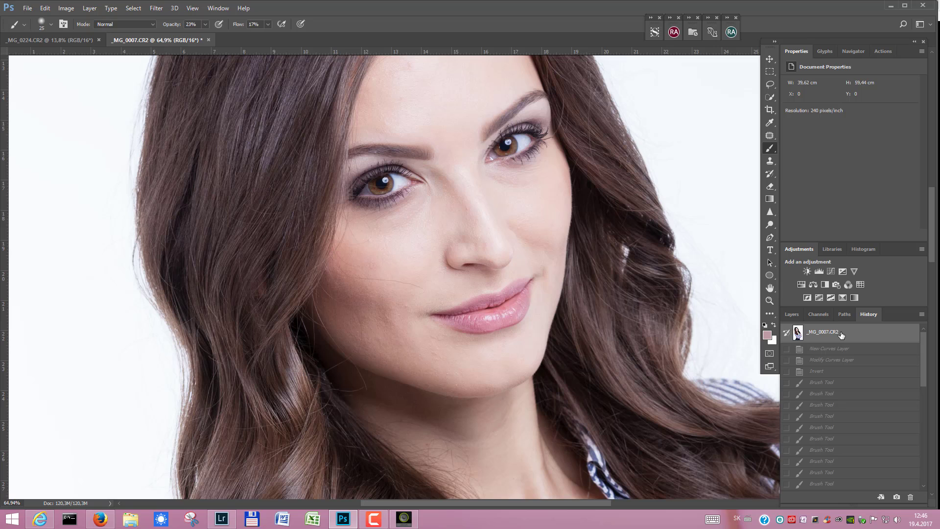
{"action": "left_click_drag", "start_coordinate": [924, 340], "coordinate": [925, 465]}
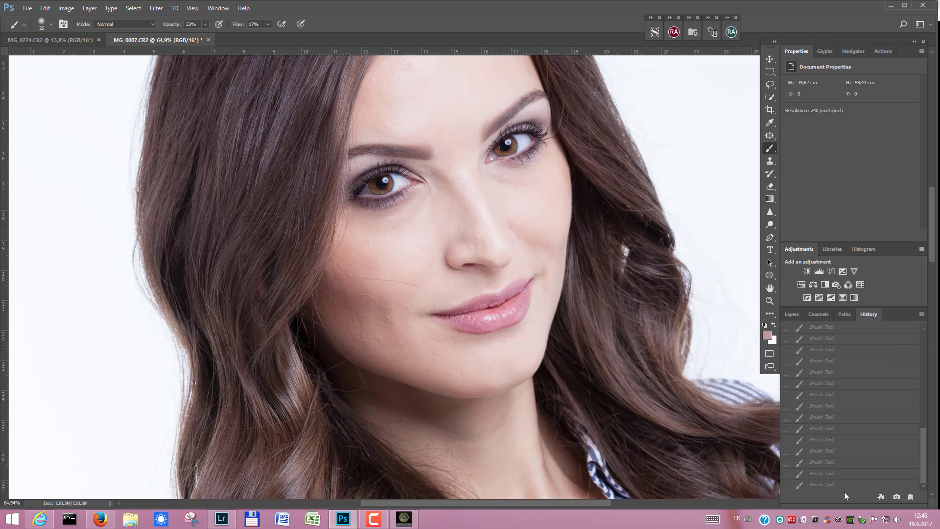
{"action": "left_click", "coordinate": [839, 486]}
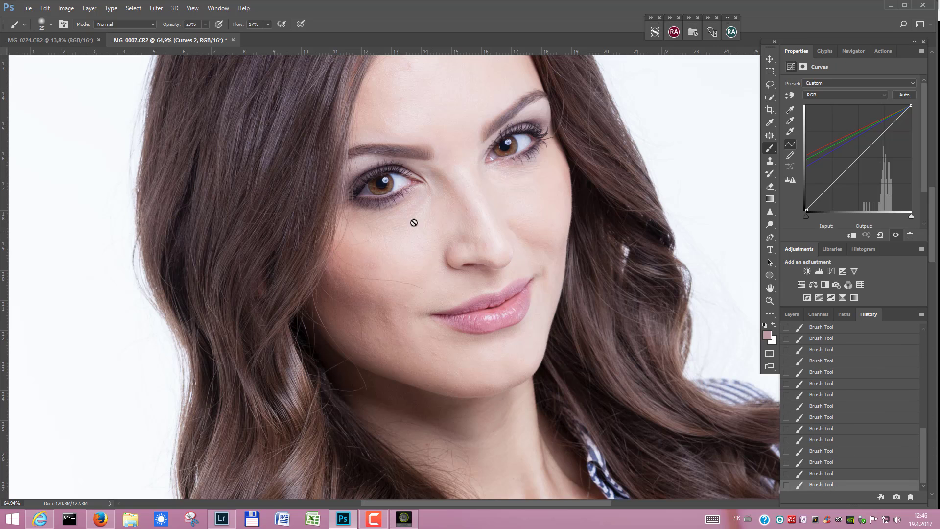
Reduce the second Curves layer's opacity to 84% to soften the correction beneath the right-hand eye
{"action": "scroll", "coordinate": [524, 173], "scroll_direction": "up", "scroll_amount": 3, "text": "alt"}
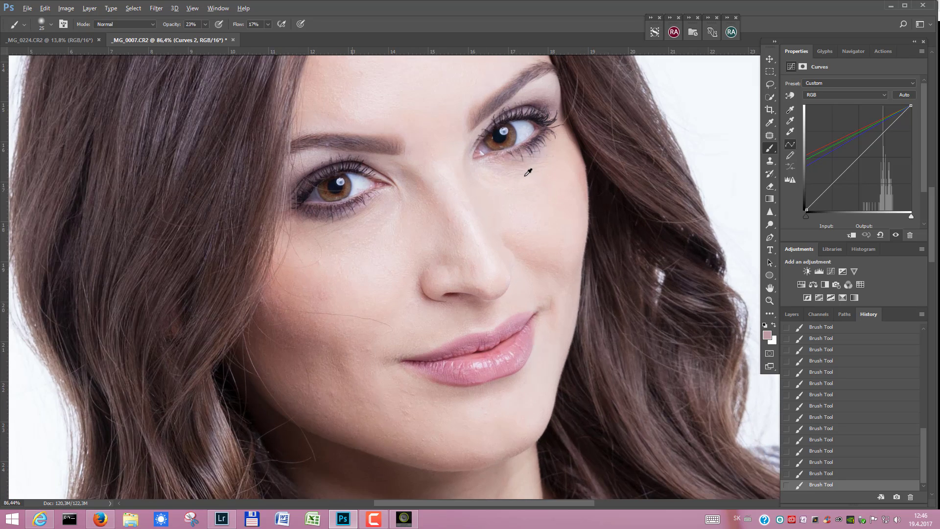
{"action": "scroll", "coordinate": [528, 172], "scroll_direction": "up", "scroll_amount": 5}
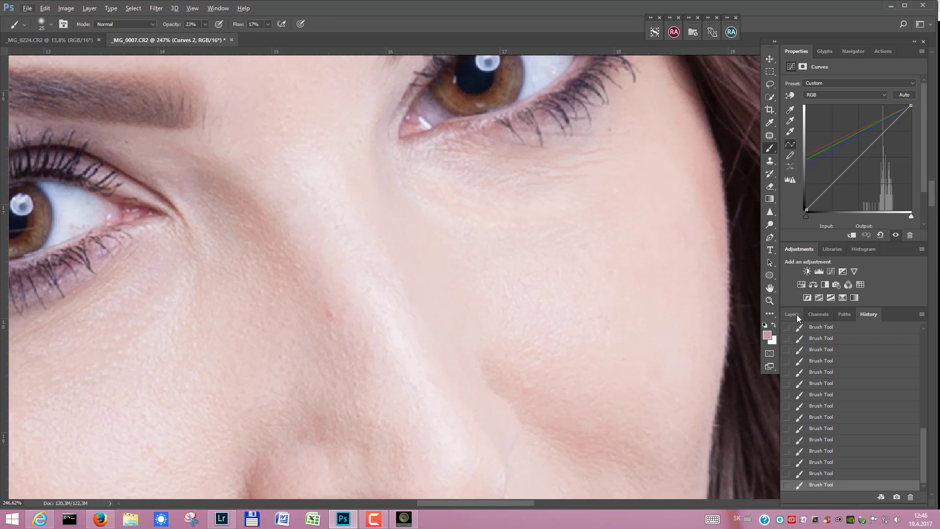
{"action": "left_click", "coordinate": [797, 314]}
{"action": "left_click", "coordinate": [891, 342]}
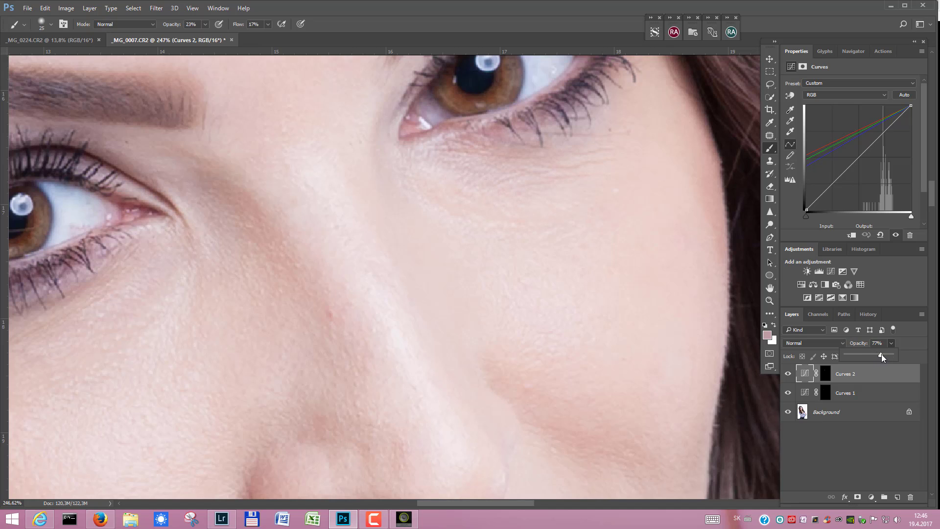
{"action": "scroll", "coordinate": [597, 290], "scroll_direction": "down", "scroll_amount": 9}
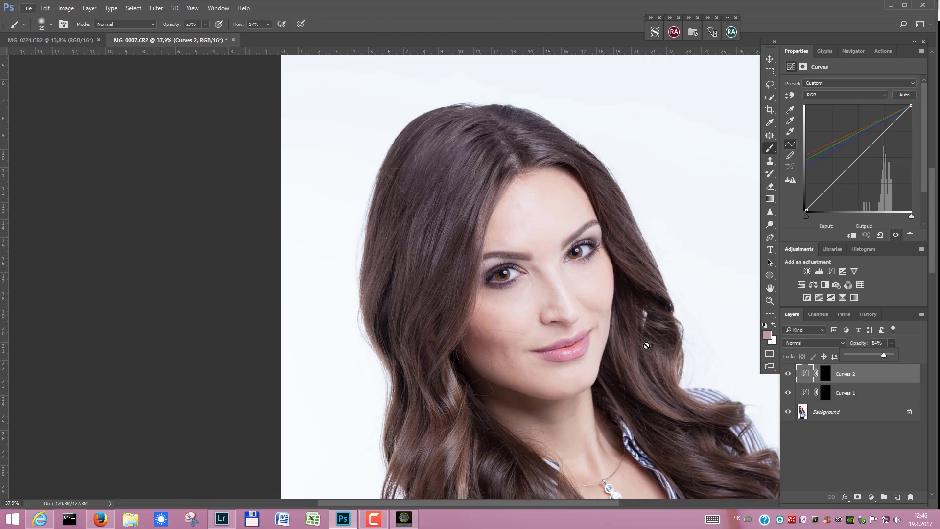
{"action": "scroll", "coordinate": [647, 346], "scroll_direction": "up", "scroll_amount": 3}
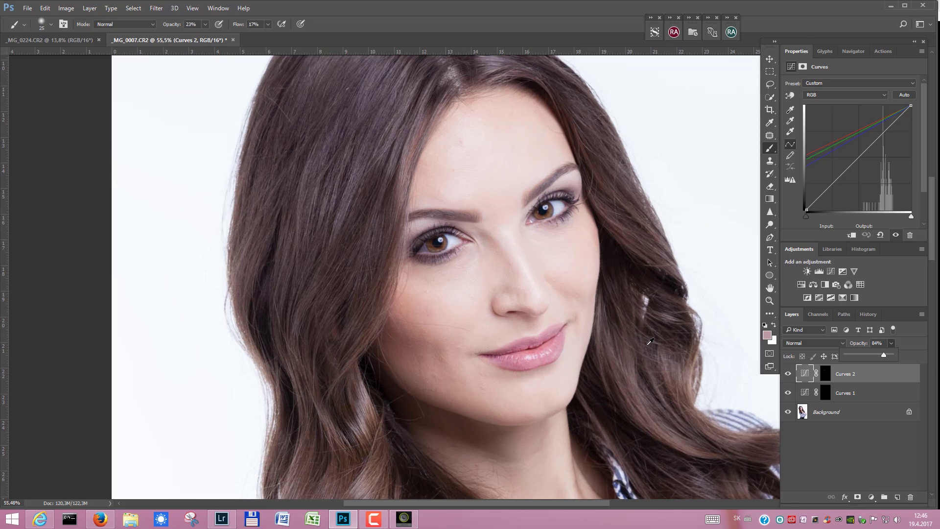